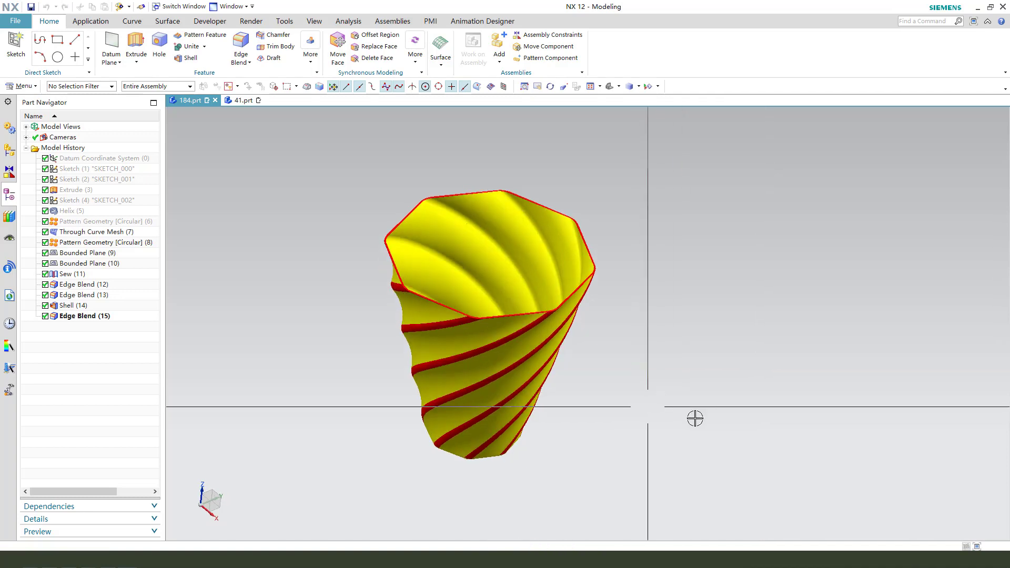
Step: Orbit around the finished yellow cup to view its spiral bands, then switch to part 41.prt
middle_click_drag(695, 418, 694, 395)
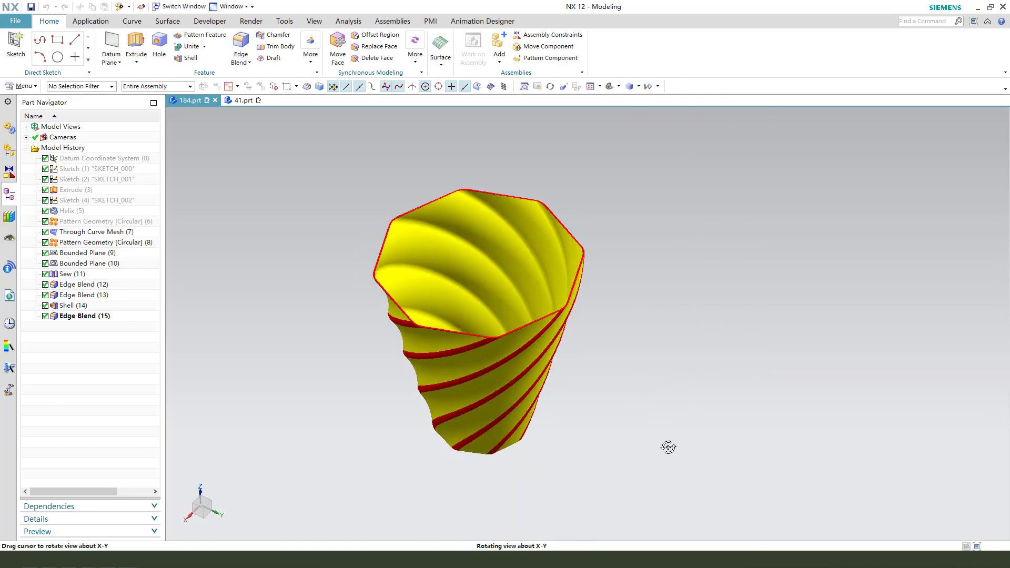
middle_click_drag(699, 465, 777, 450)
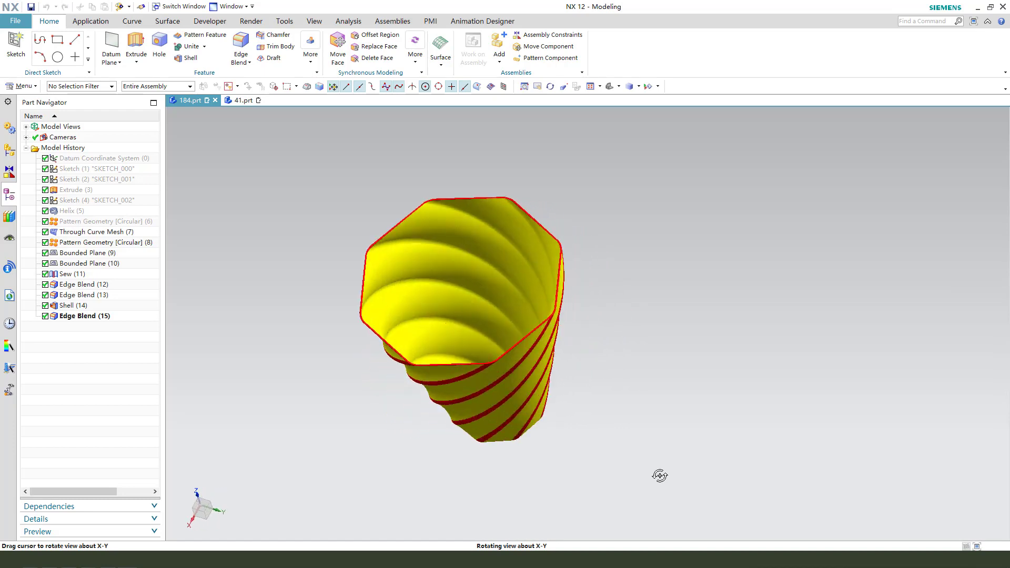
middle_click_drag(660, 475, 703, 329)
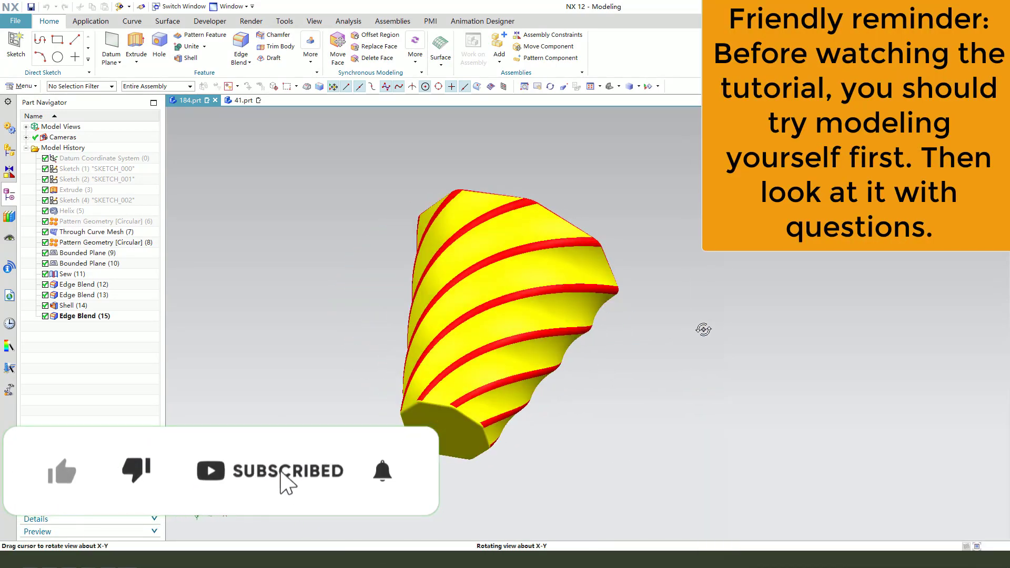
middle_click_drag(668, 421, 610, 329)
left_click(234, 101)
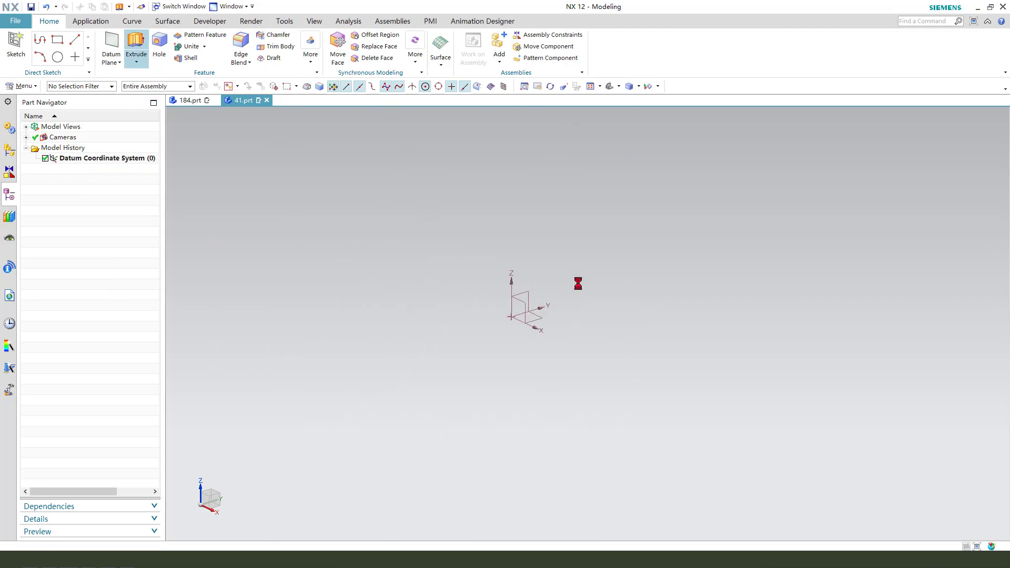
Step: On the XY plane, sketch an 8-sided polygon centred on the origin, about 26 mm inscribed radius
left_click(543, 317)
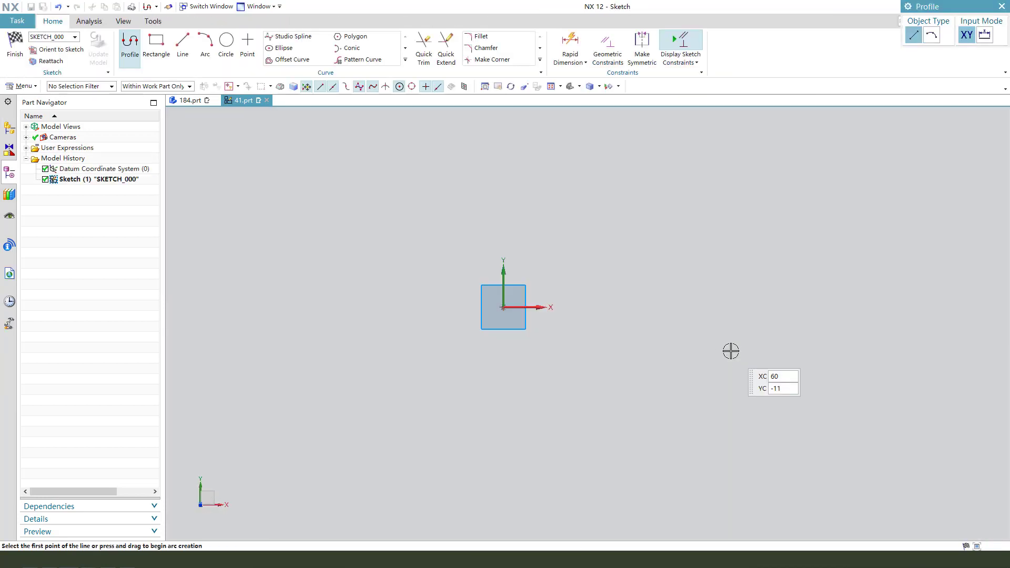
left_click(360, 41)
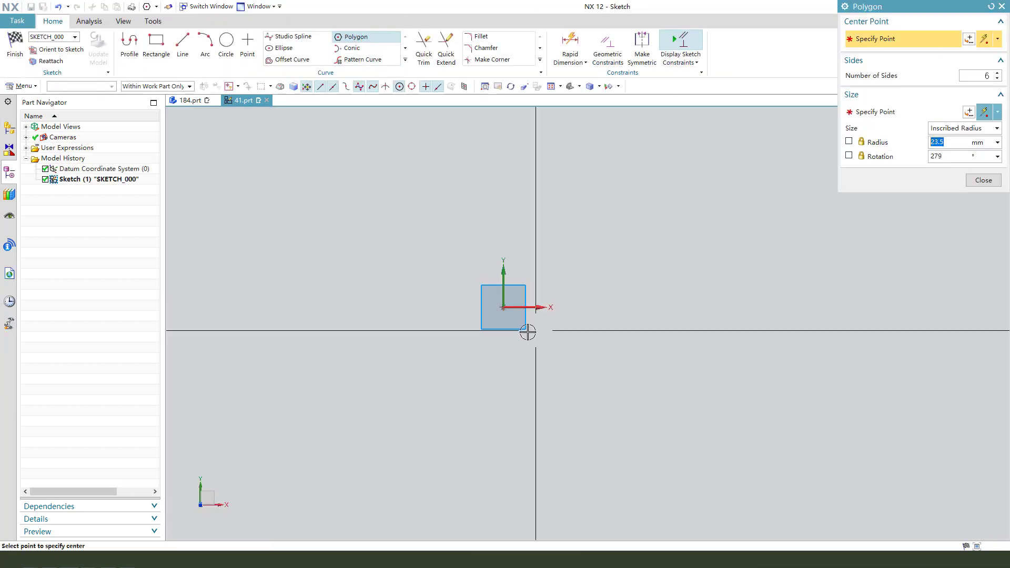
left_click(504, 307)
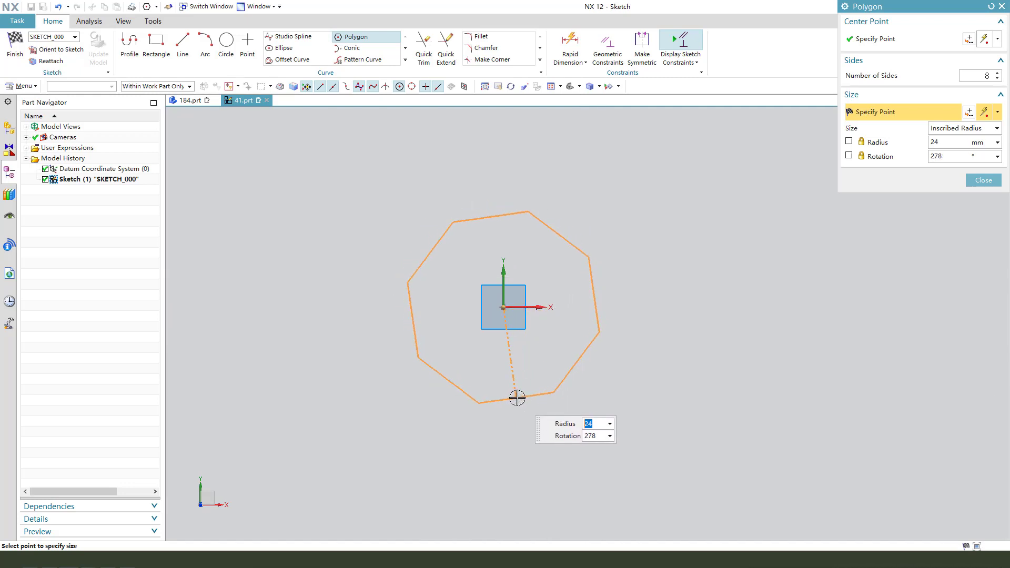
left_click(590, 358)
Step: Constrain the octagon's right vertex onto the sketch's horizontal axis with Point on Curve
left_click(984, 180)
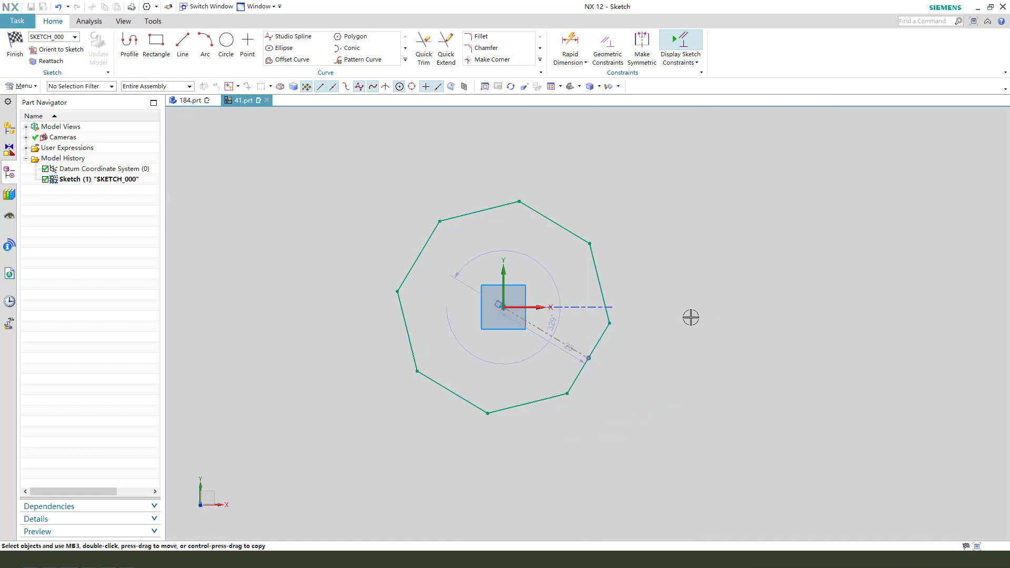
left_click(608, 323)
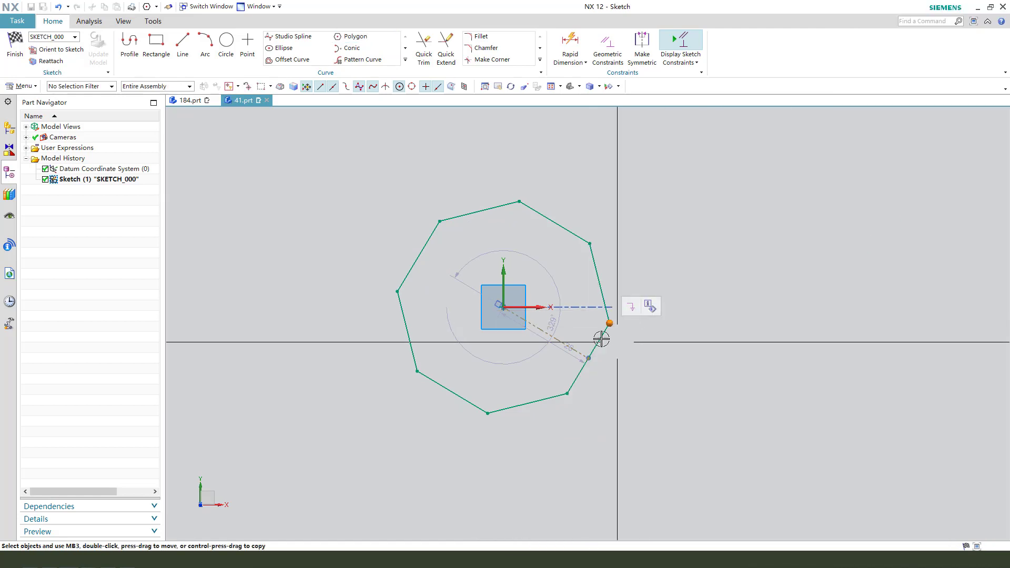
left_click(601, 308)
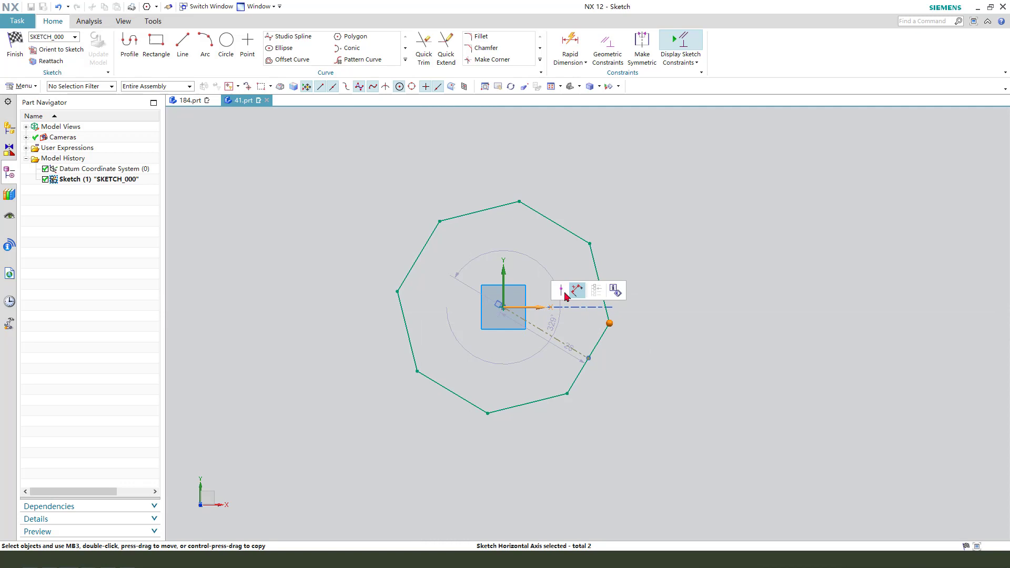
left_click(565, 295)
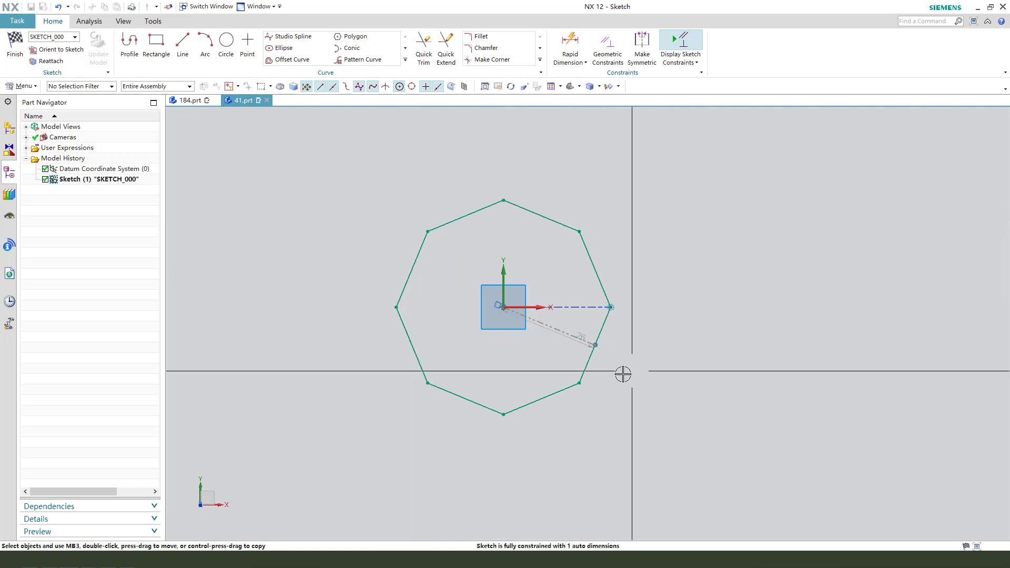
Step: Dimension the octagon's size to 50 mm
left_click_drag(579, 337, 535, 356)
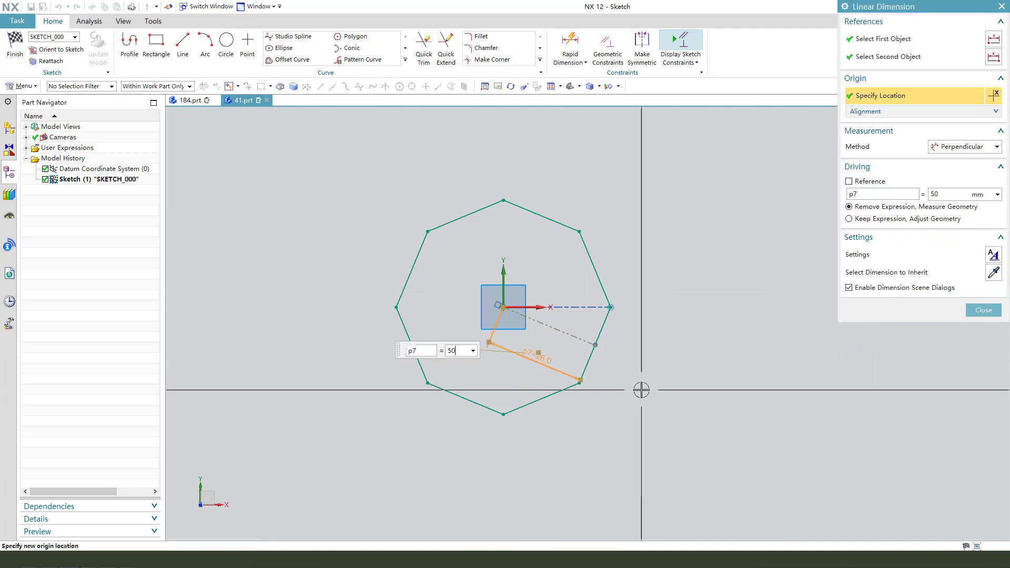
type("50")
key("Return")
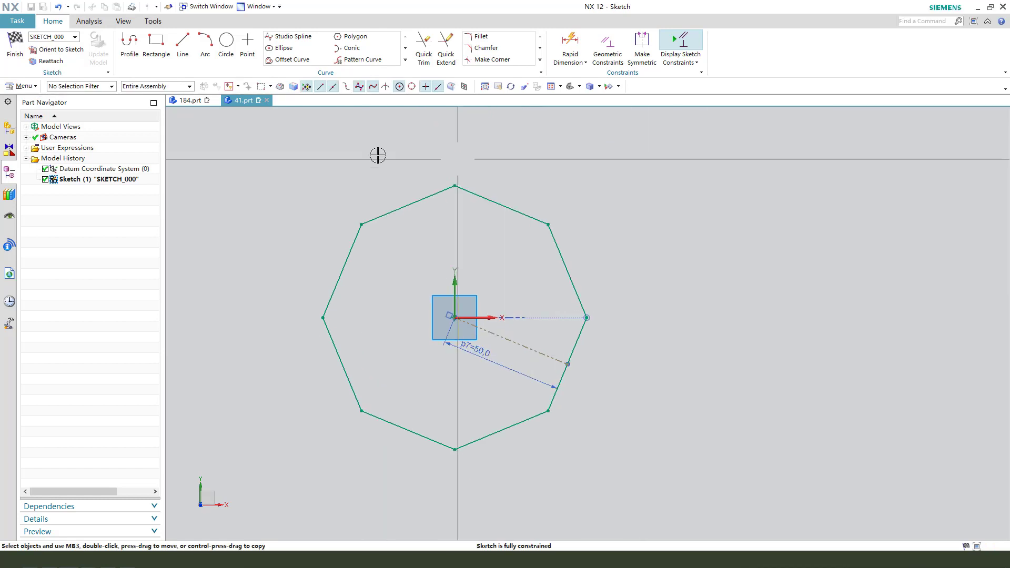
Step: Finish the octagon sketch without extruding it
left_click(14, 55)
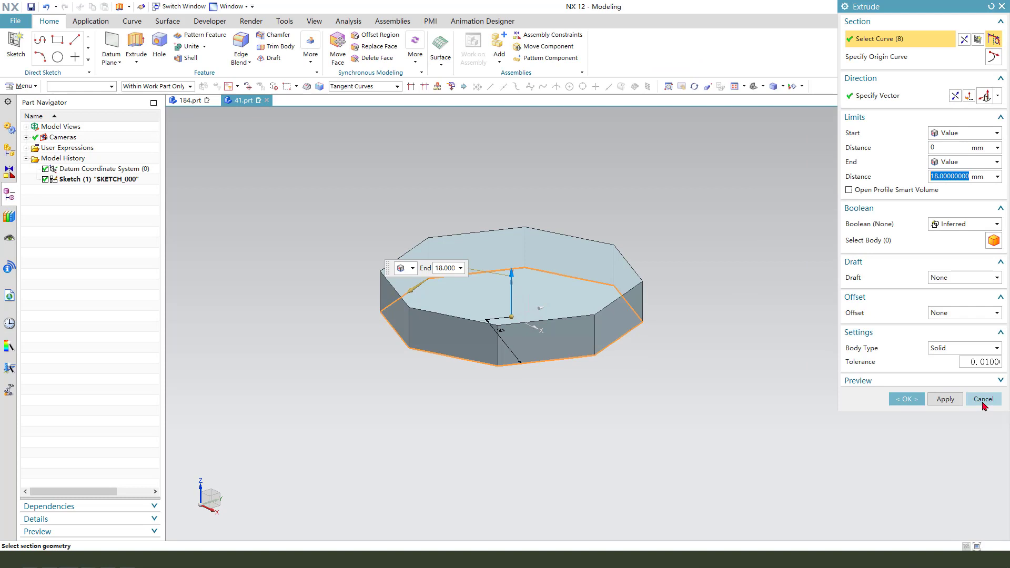
left_click(984, 399)
left_click(415, 291)
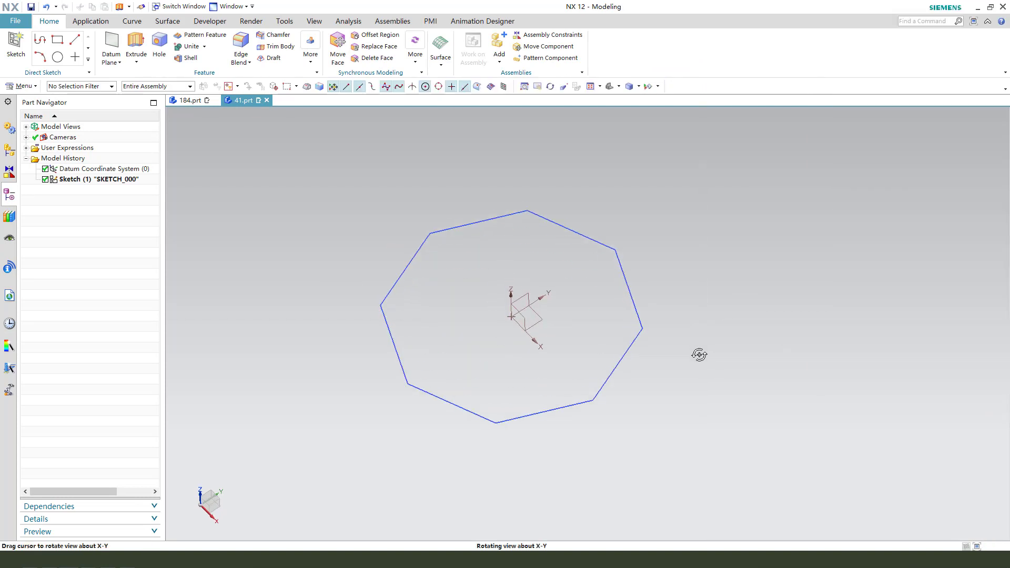
middle_click_drag(699, 354, 645, 318)
Step: On a vertical datum plane, sketch a slanted line from the octagon edge with a short horizontal top segment
left_click(136, 44)
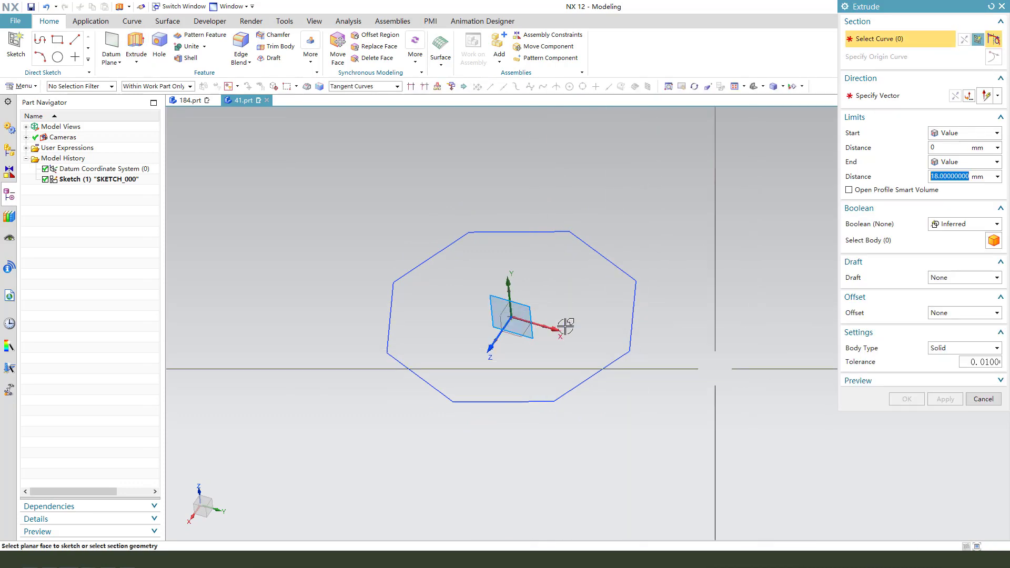
left_click(525, 303)
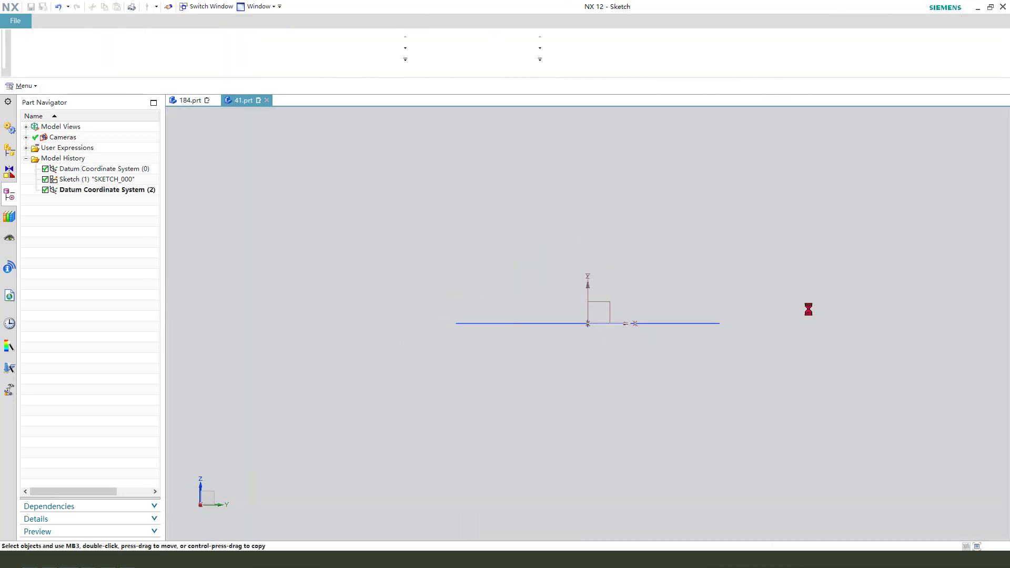
left_click(540, 319)
scroll(451, 397, "down", 3)
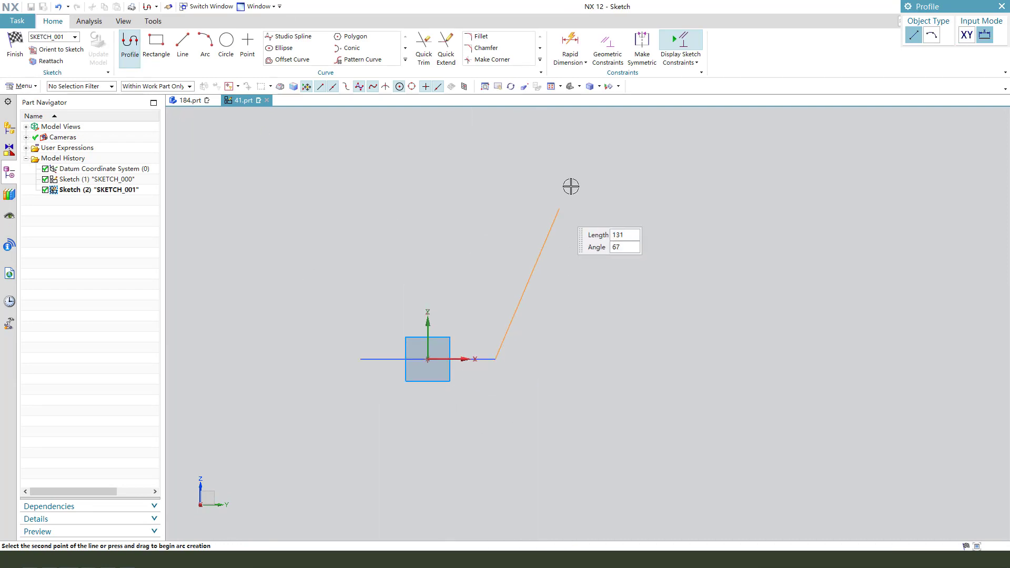
left_click(566, 154)
left_click(606, 153)
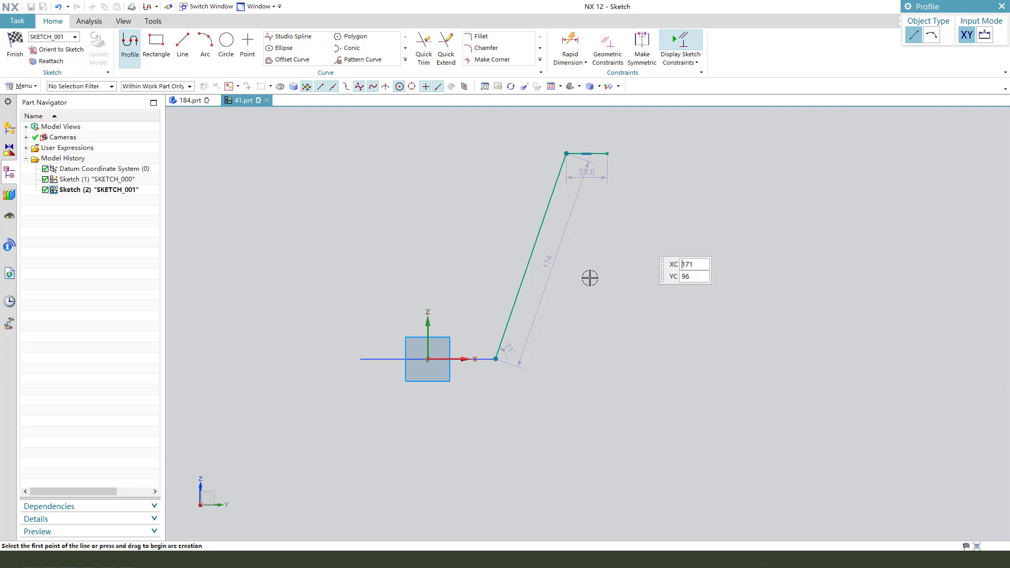
key("Escape")
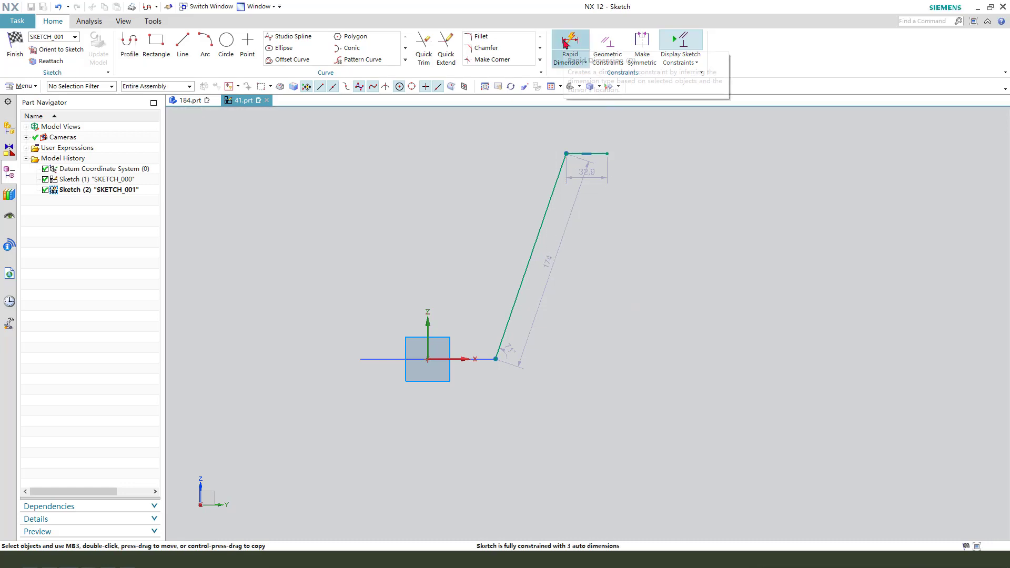
Step: Dimension the profile's vertical height to 250 mm
left_click(564, 43)
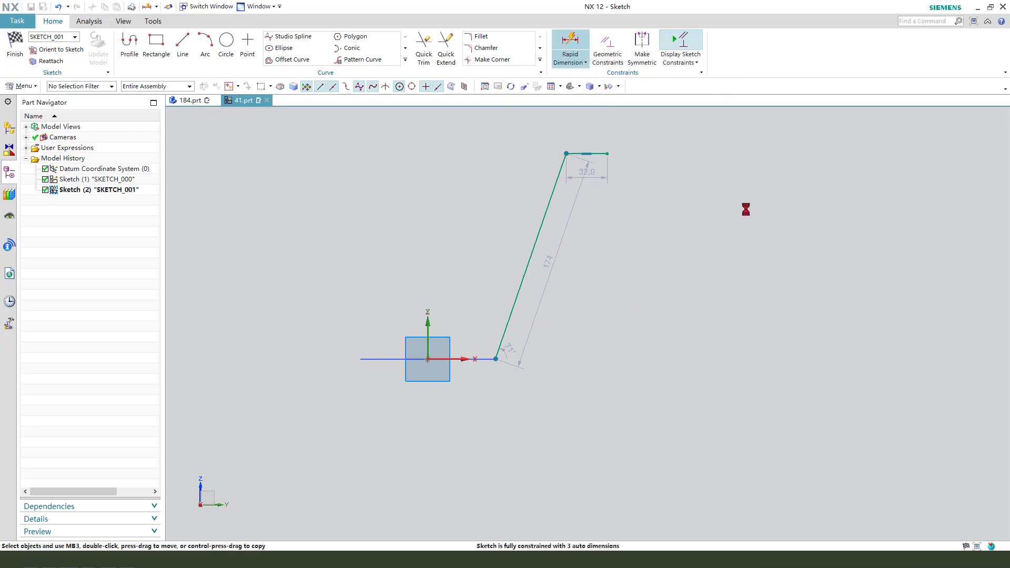
left_click(570, 154)
left_click(494, 357)
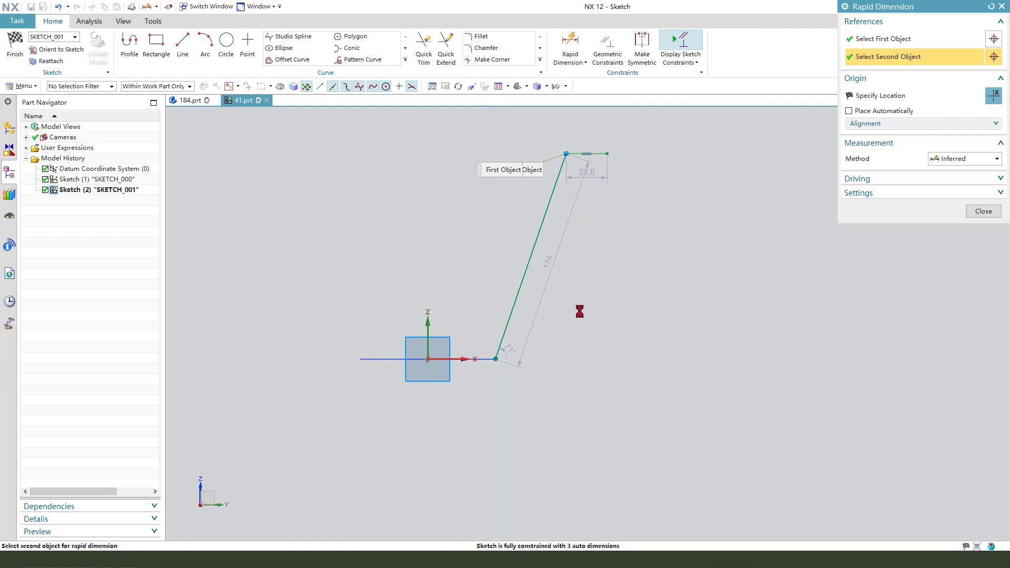
left_click(648, 265)
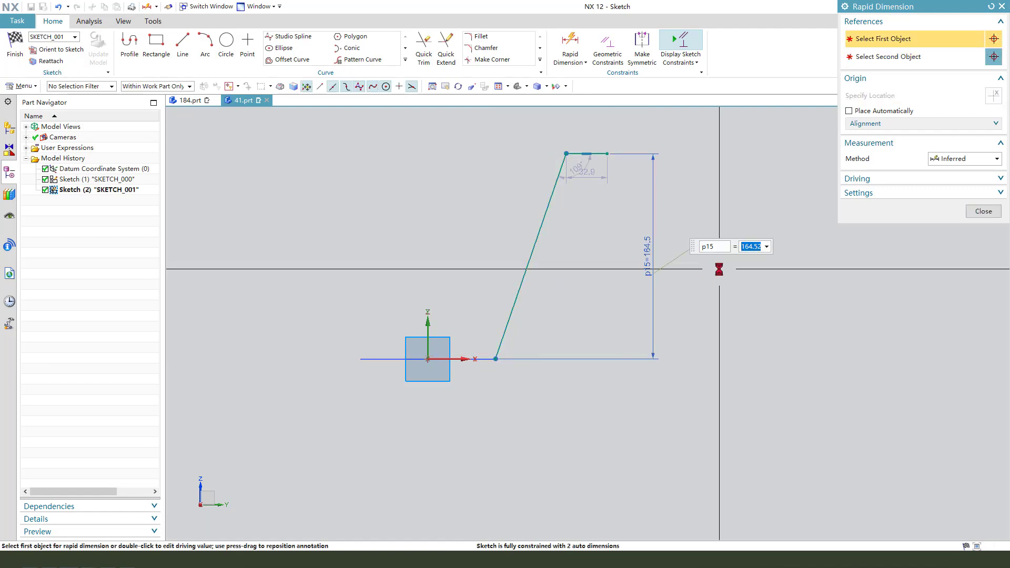
type("250")
key("Return")
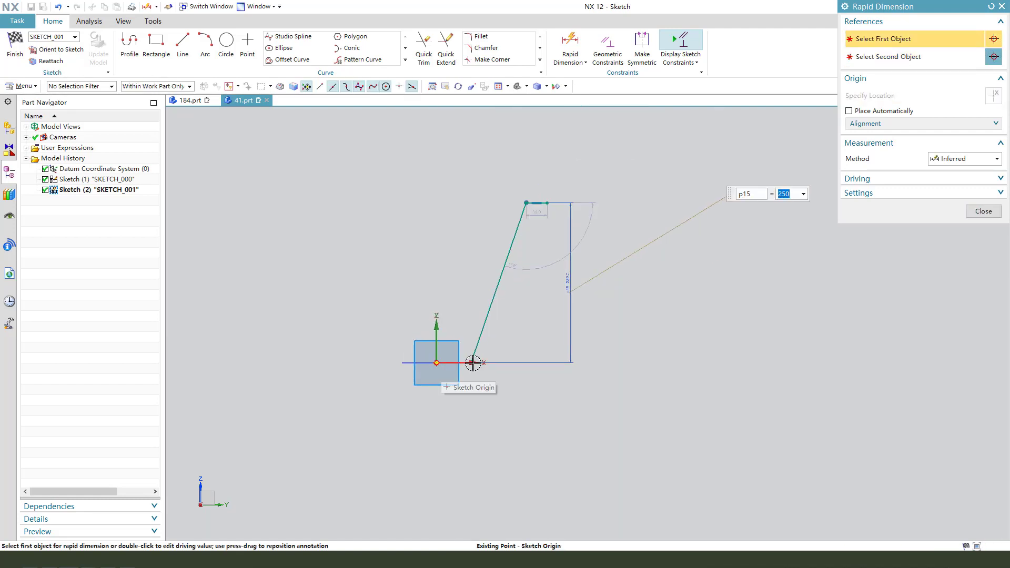
Step: Dimension the slanted line's angle to the vertical axis as 15° and finish the sketch
scroll(537, 236, "down", 3)
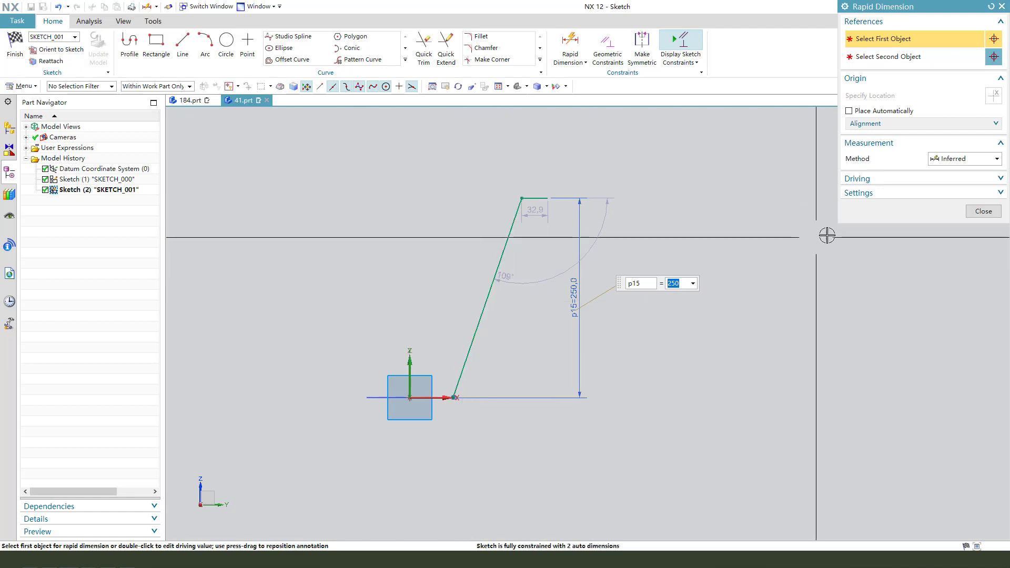
left_click(510, 238)
left_click(410, 366)
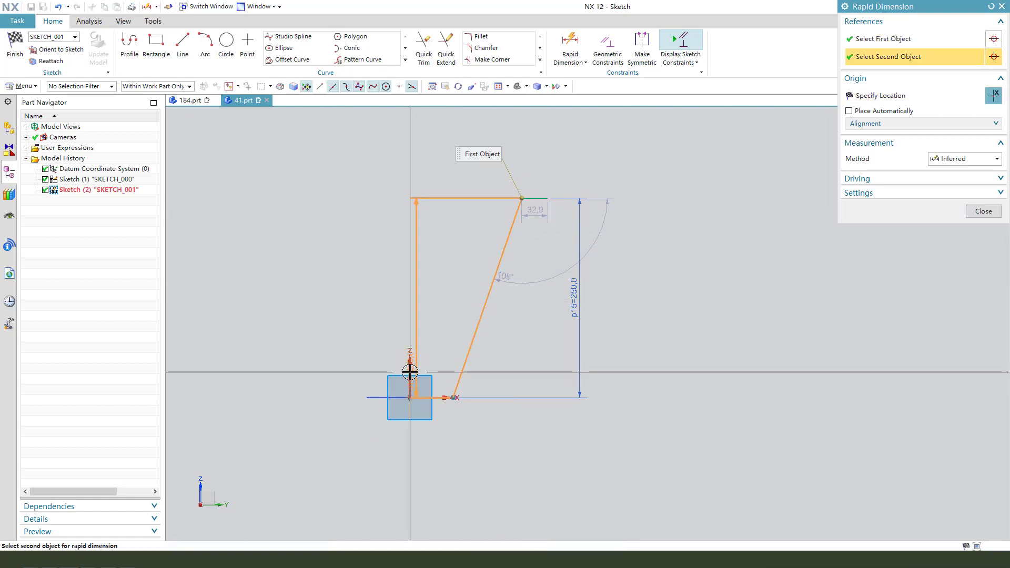
left_click(447, 271)
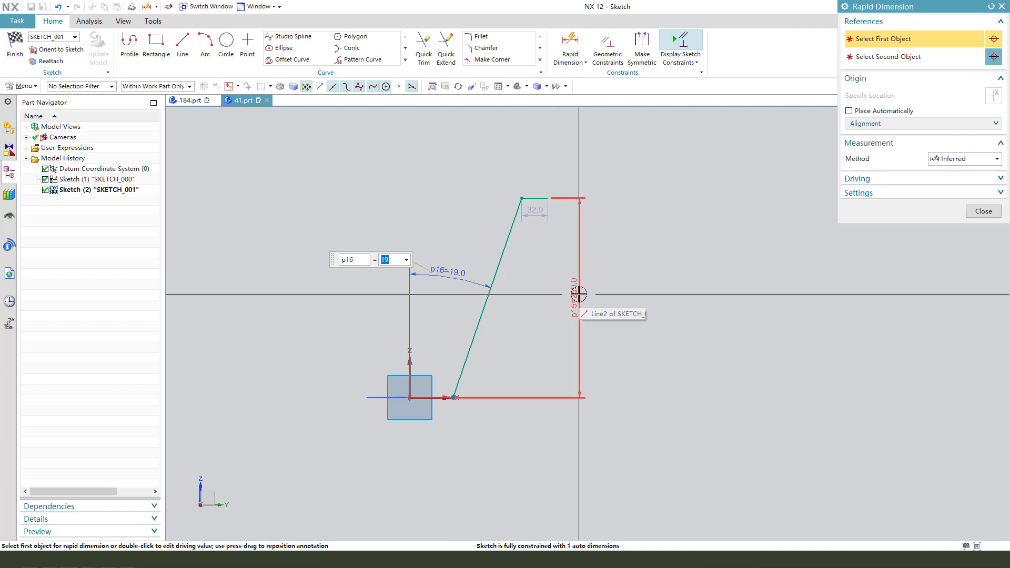
type("15")
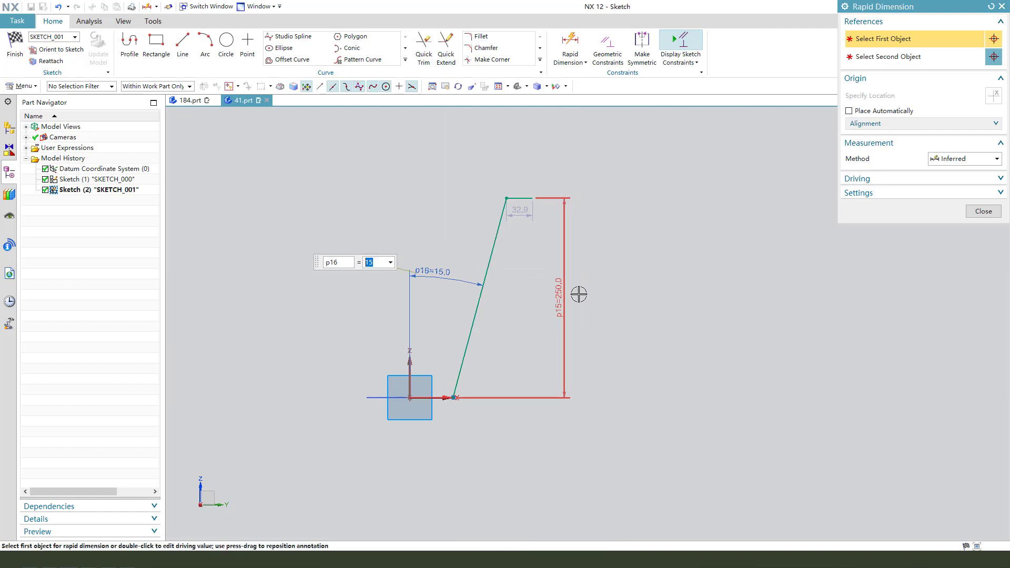
left_click(983, 211)
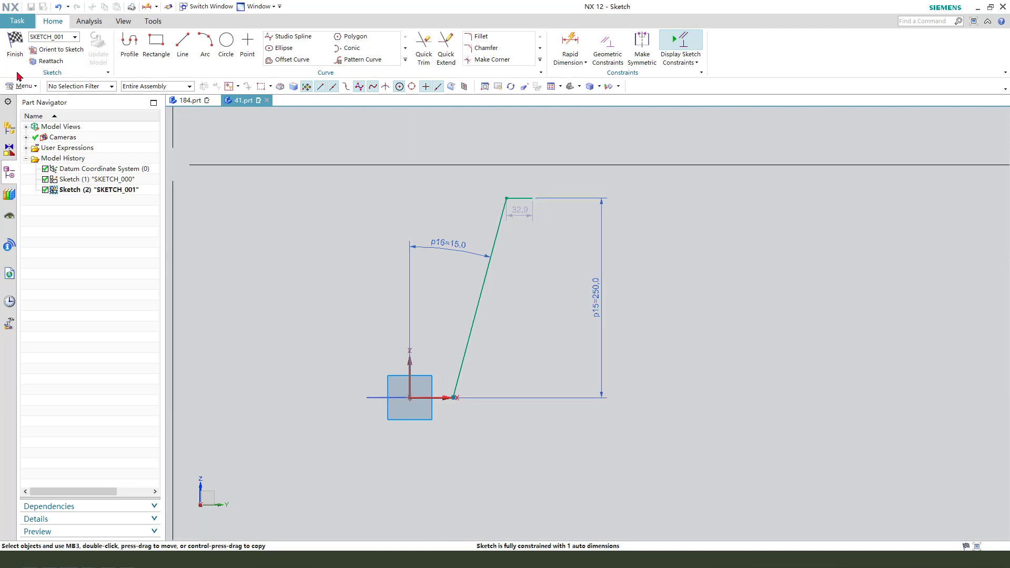
key("ctrl+q")
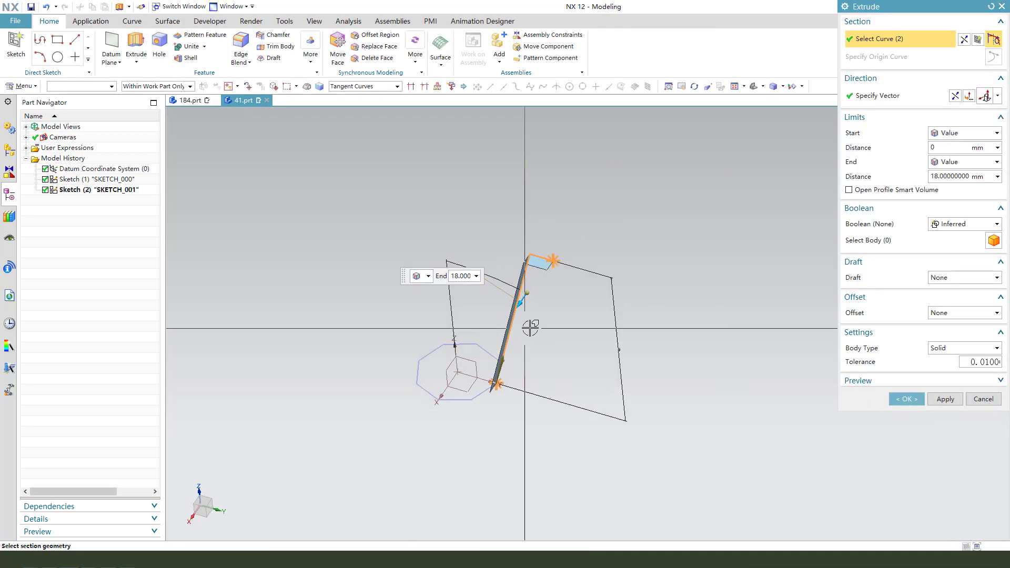
Step: Extrude the profile with Symmetric Value 18 mm and Boolean None, creating bar Extrude (2)
mouse_move(528, 327)
middle_mouse_down()
mouse_move(579, 354)
mouse_move(560, 338)
mouse_move(652, 339)
mouse_move(645, 322)
middle_mouse_up()
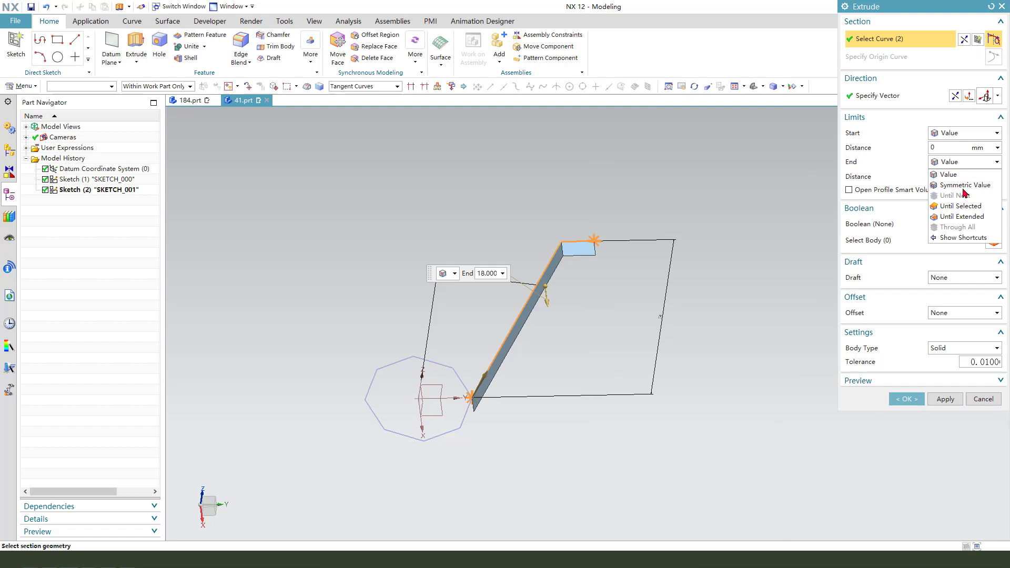
left_click(965, 186)
left_click(965, 195)
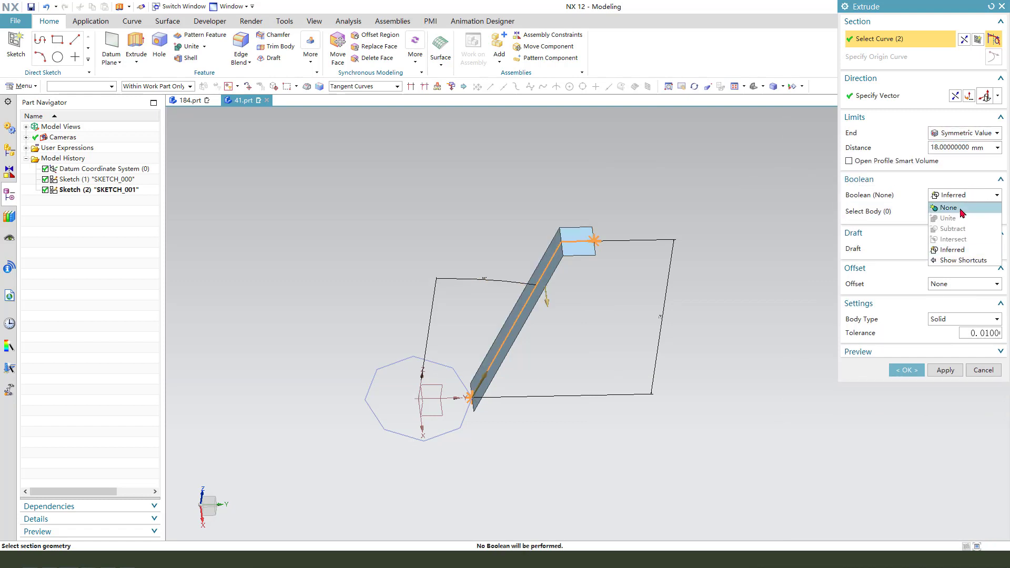
left_click(949, 208)
left_click(908, 353)
middle_click_drag(685, 339, 626, 341)
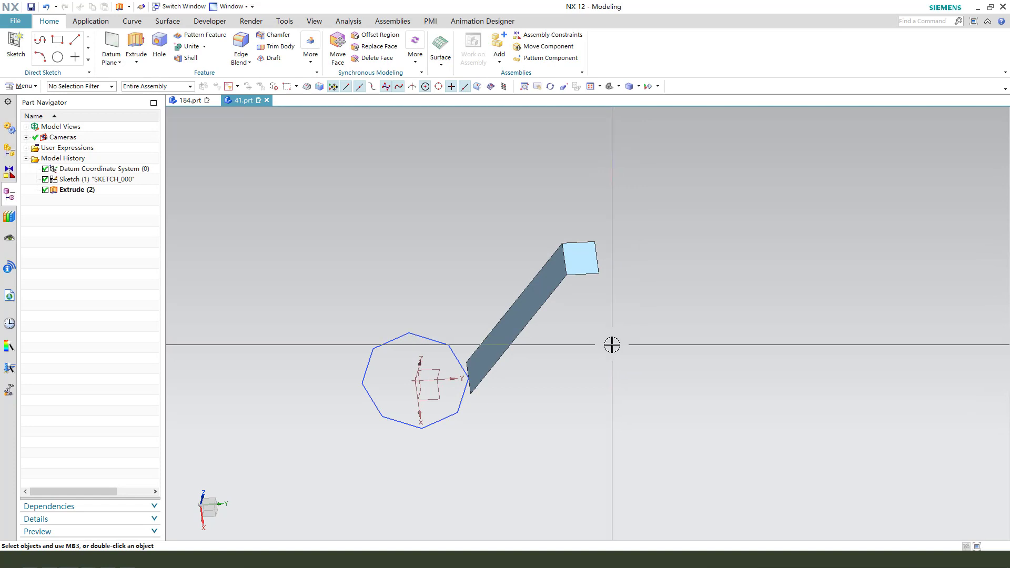
Step: Start a sketch on the bar's top face and draw a line from the octagon's left vertex
scroll(583, 313, "up", 2)
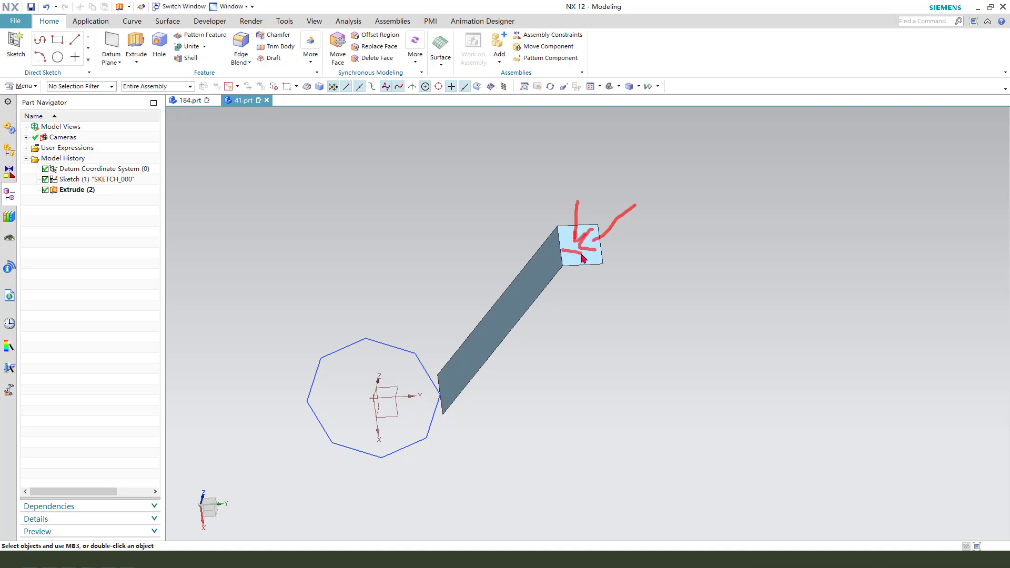
key("Escape")
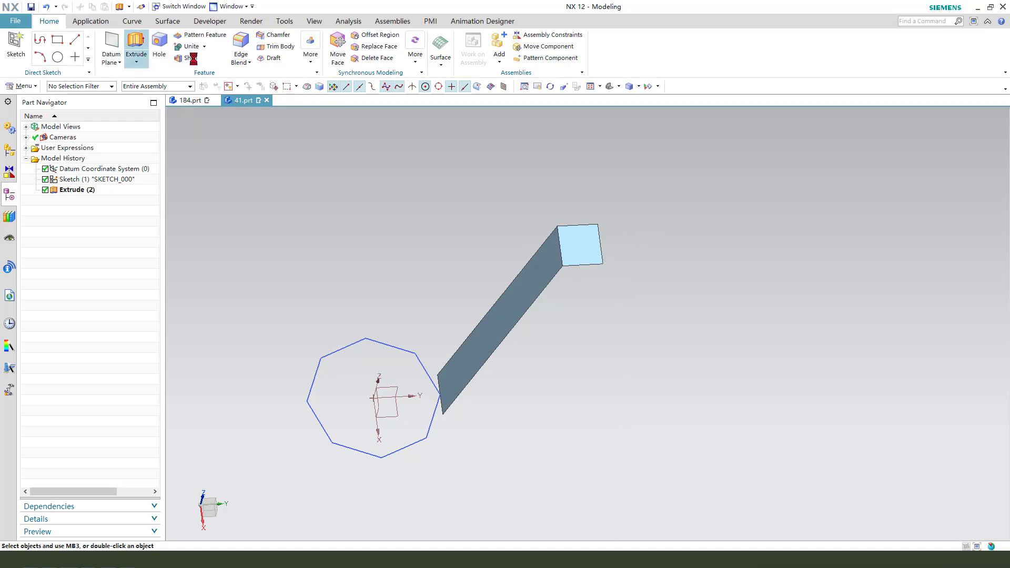
left_click(581, 240)
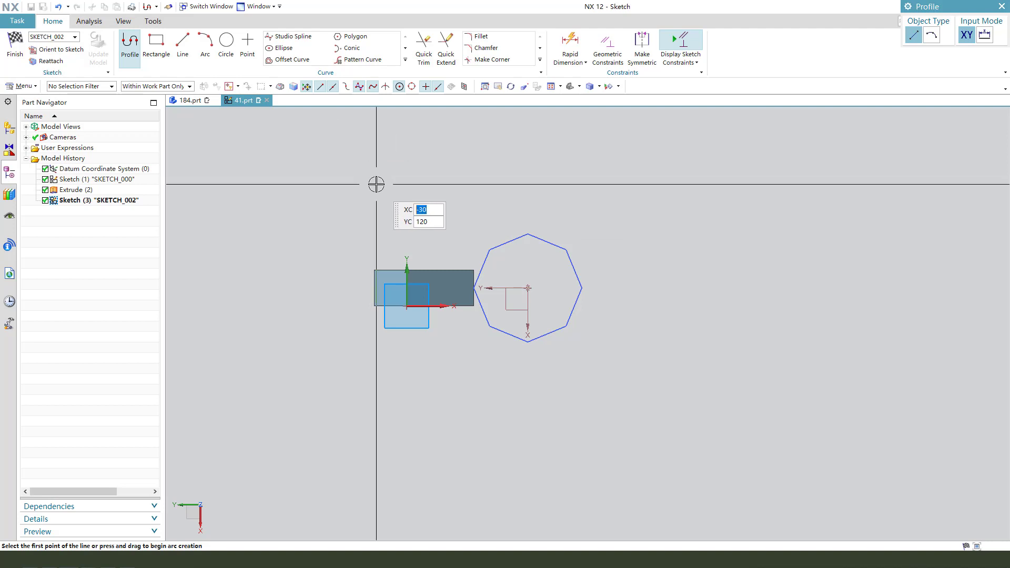
left_click(188, 49)
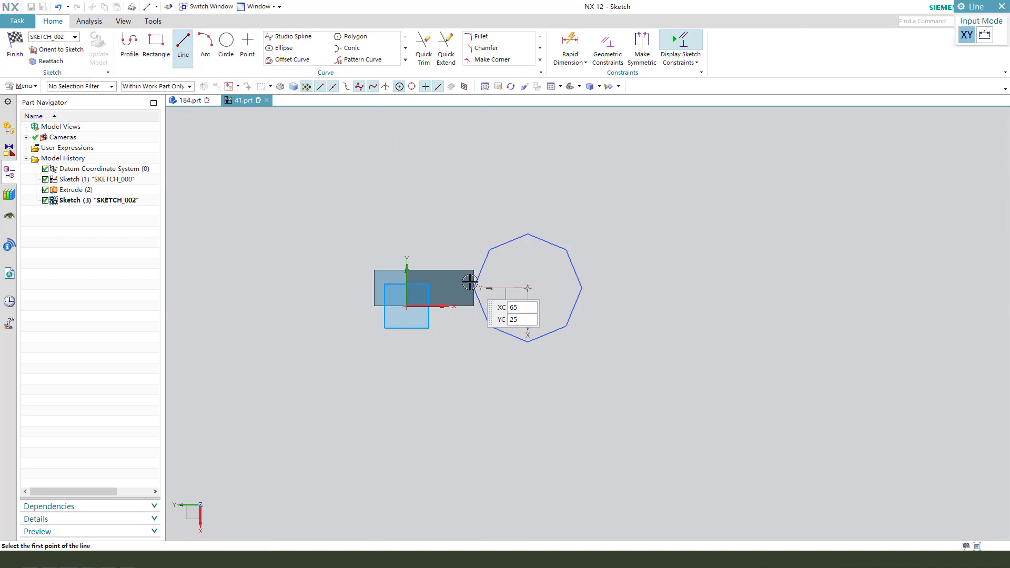
left_click(476, 288)
left_click(407, 286)
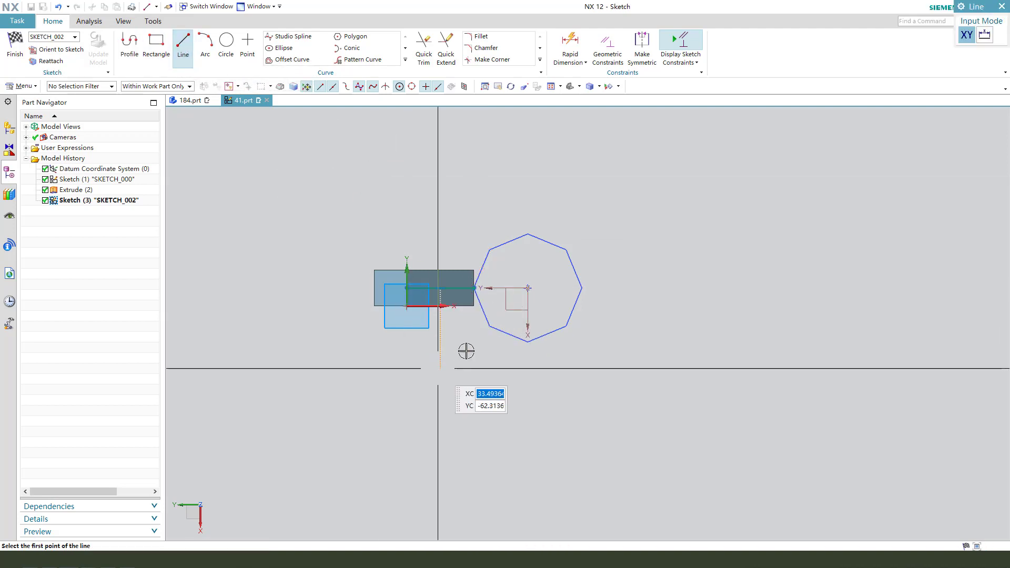
key("Escape")
scroll(317, 215, "up", 1)
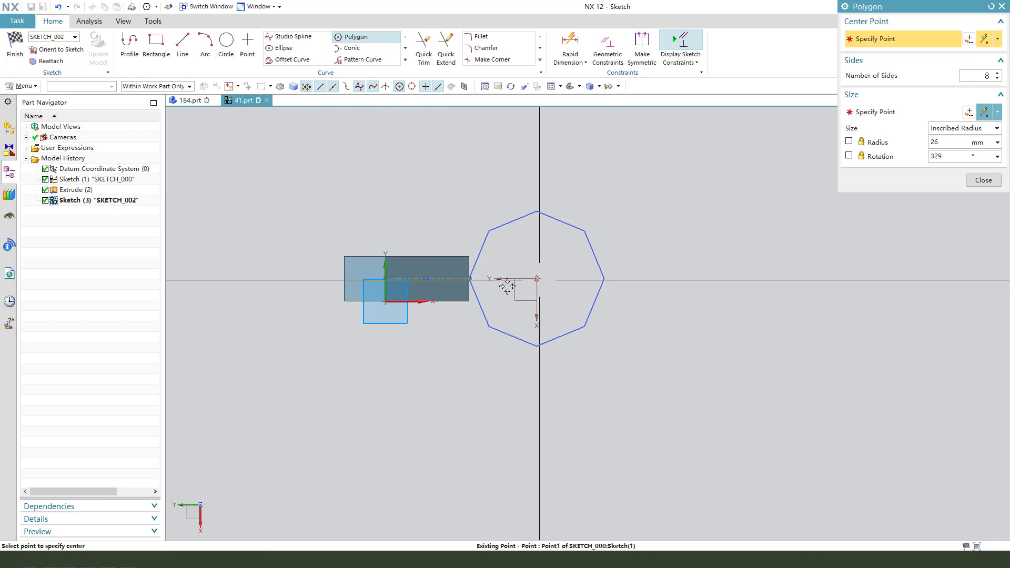
Step: Draw an 8-sided polygon of radius 90 at 210°, constrain the corner point, and finish without extruding
left_click(537, 279)
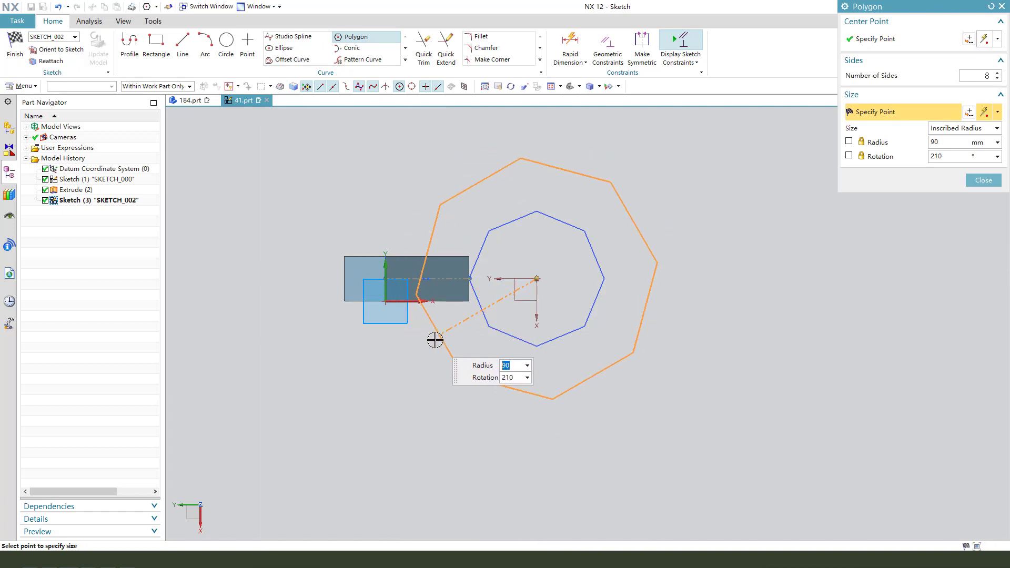
left_click(440, 334)
left_click(982, 180)
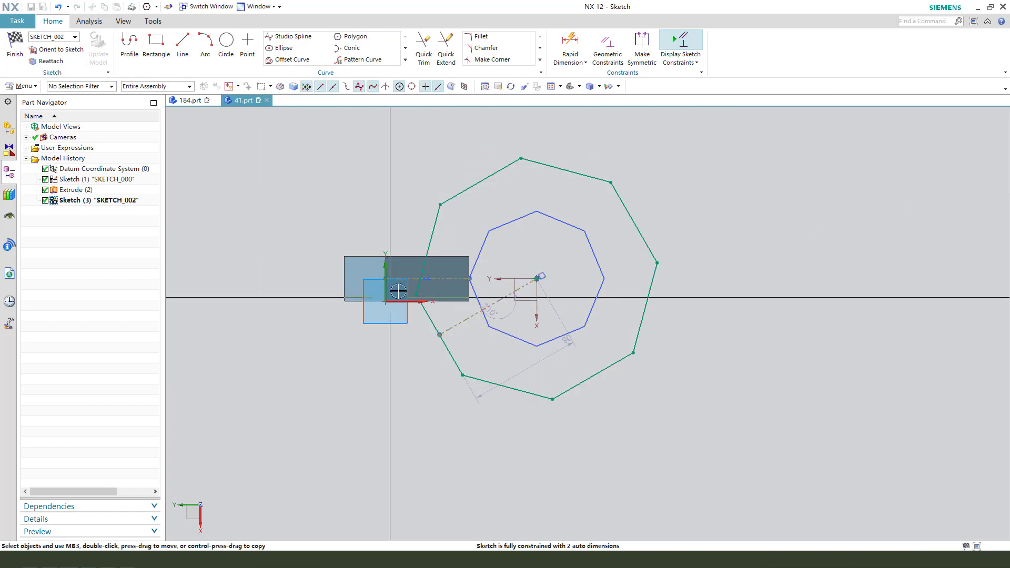
scroll(400, 295, "up", 3)
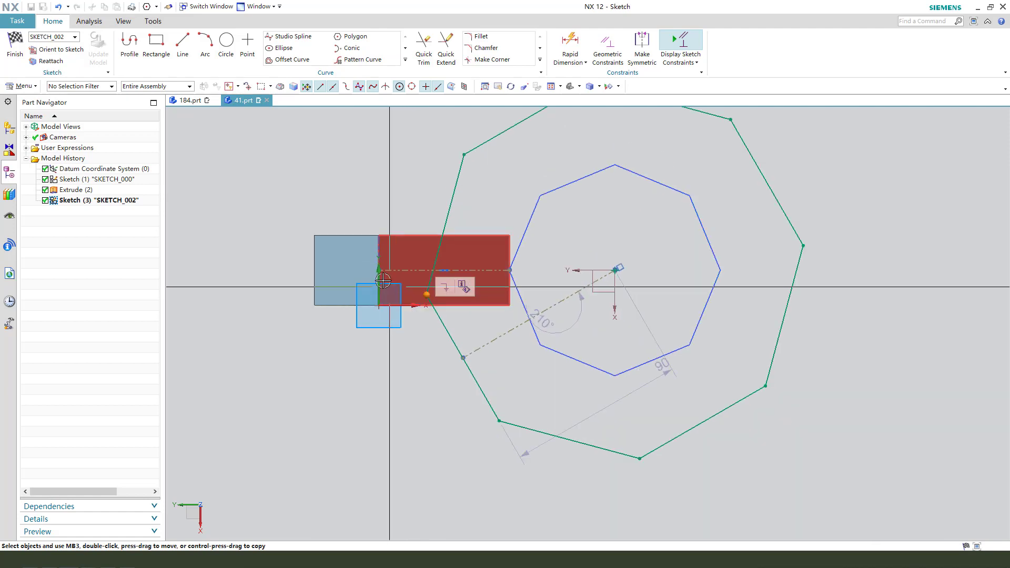
left_click(379, 270)
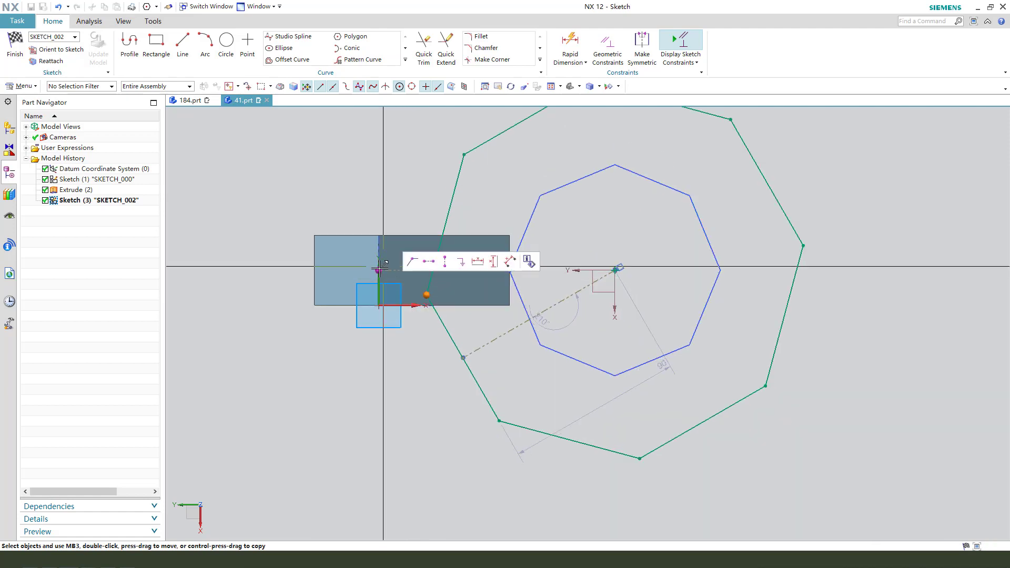
left_click(413, 261)
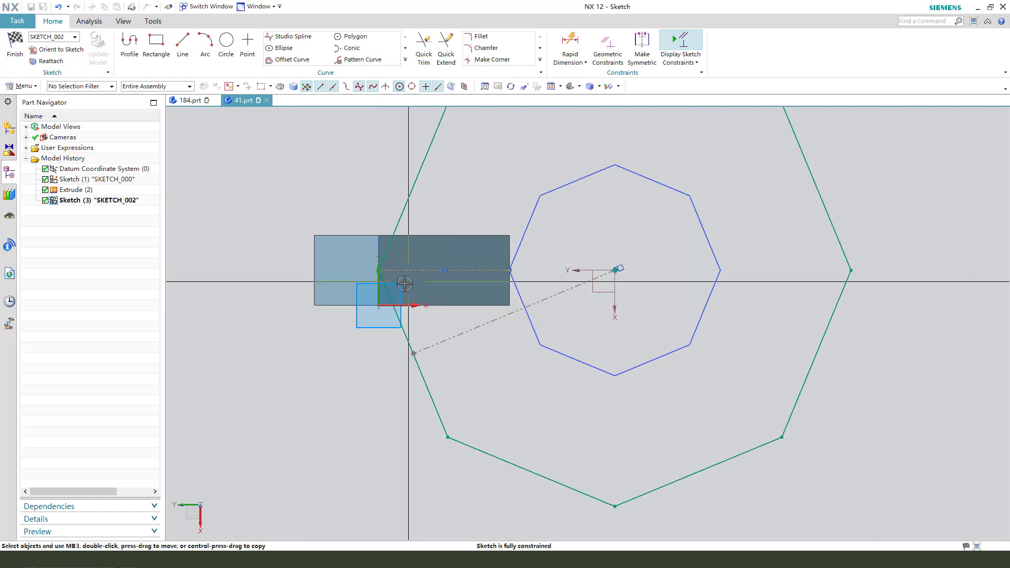
left_click(23, 50)
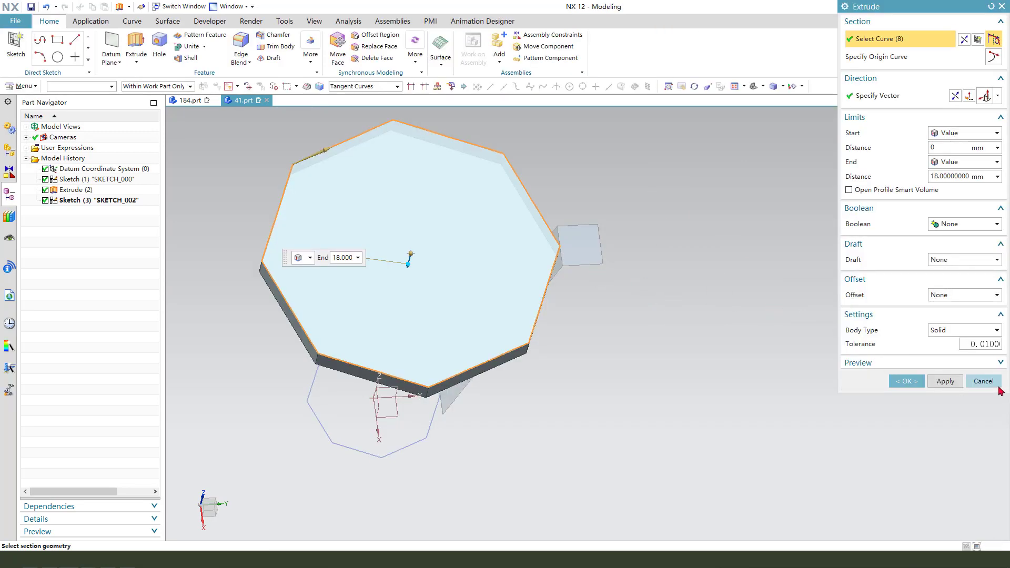
left_click(983, 381)
Step: Discard the pending extrusion and hide the Extrude (2) bar with Ctrl+B
left_click(418, 293)
middle_click_drag(467, 248, 539, 296)
left_click(521, 217)
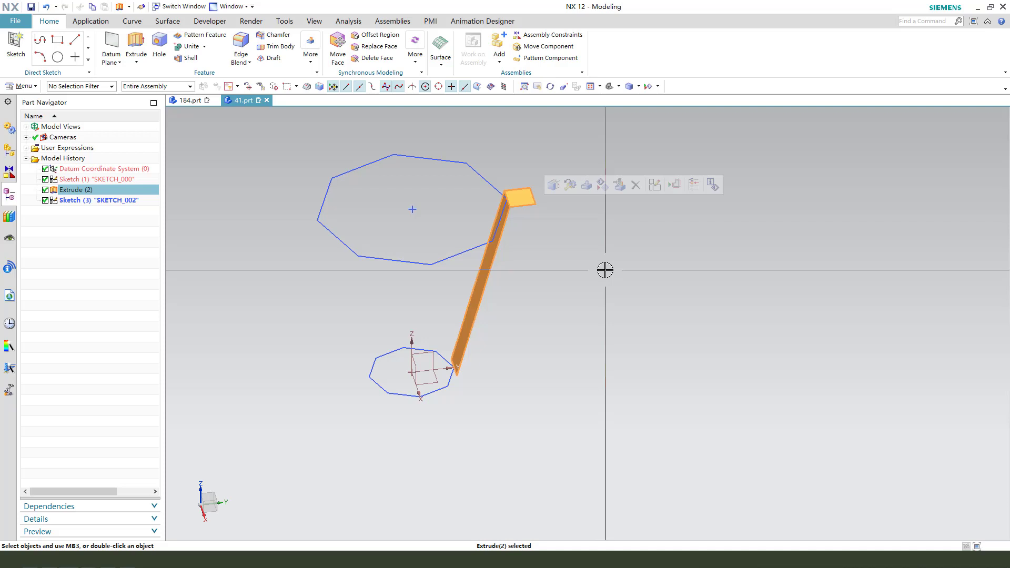
key("ctrl+b")
middle_click_drag(420, 272, 416, 326)
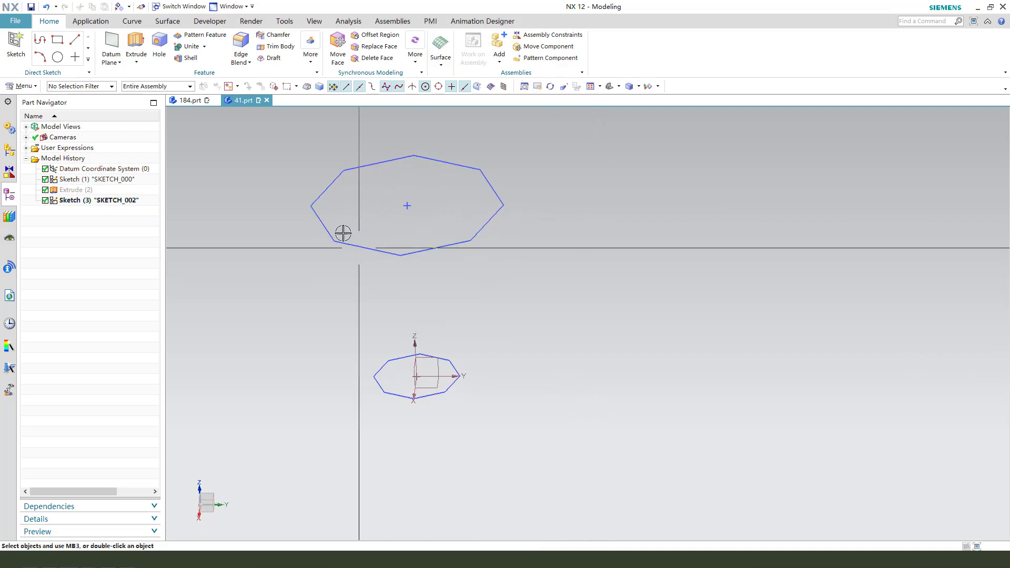
Step: Start a linear-radius helix whose start radius is measured as 54.1196 mm
left_click(132, 22)
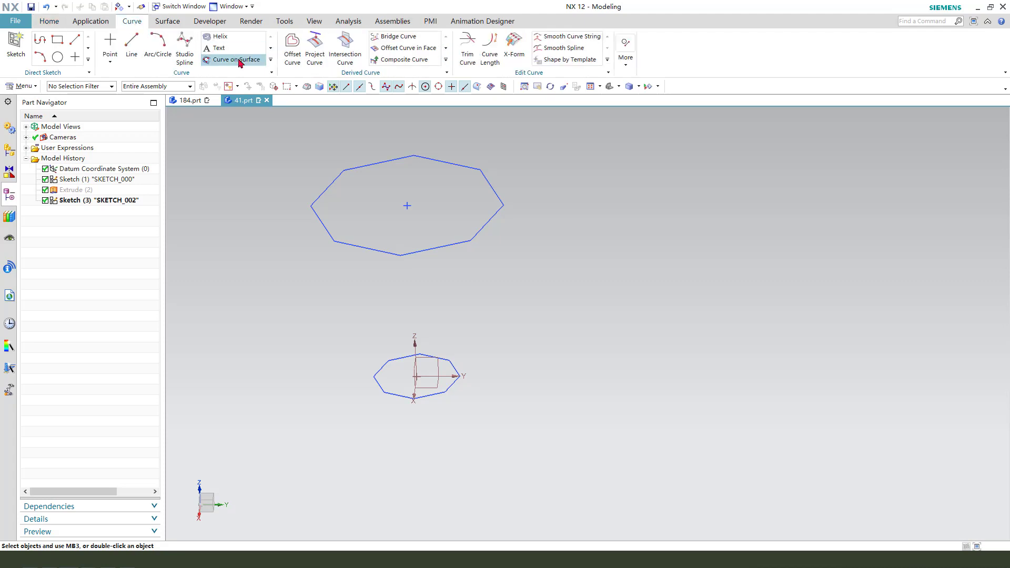
left_click(221, 37)
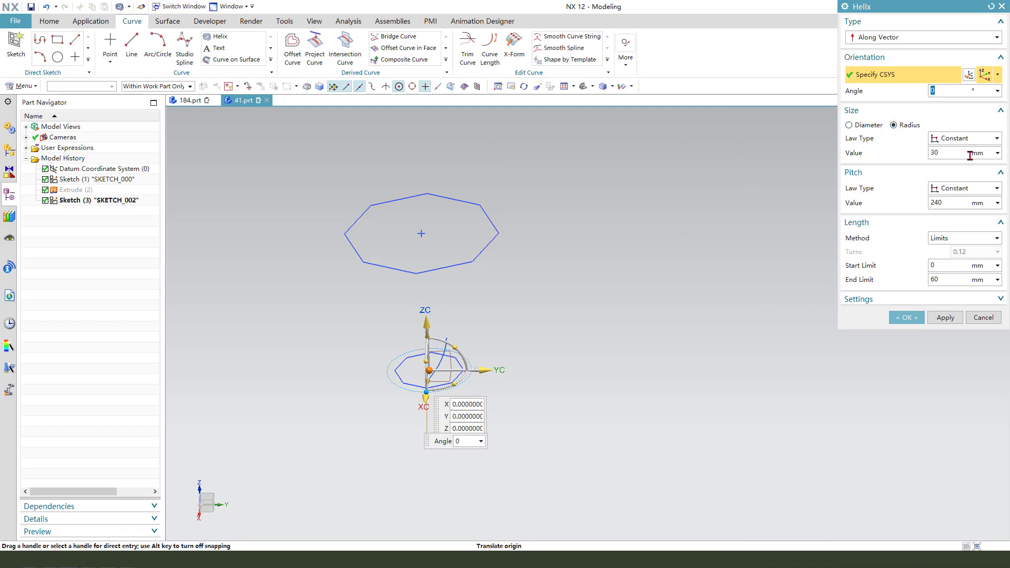
left_click(952, 138)
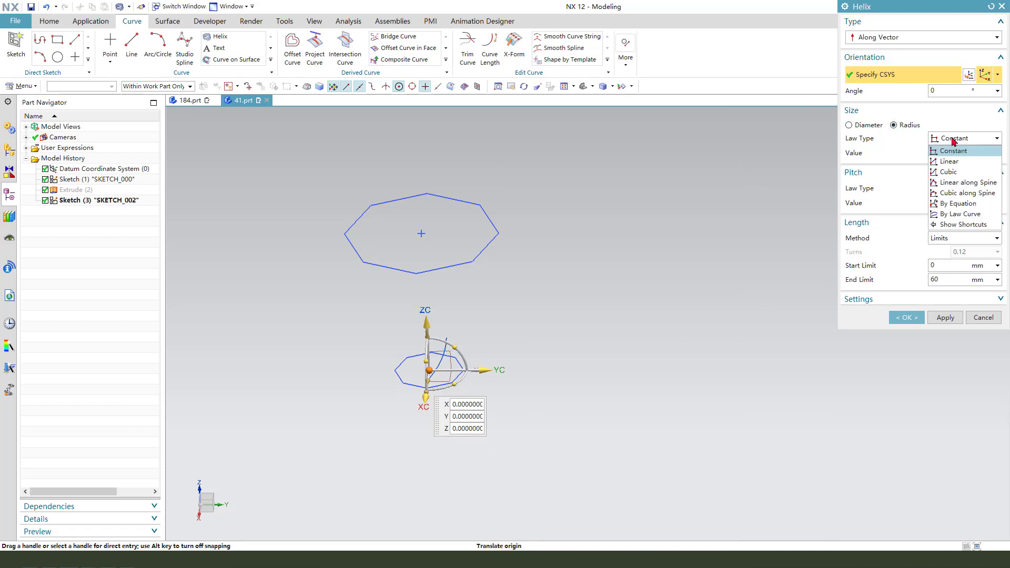
left_click(950, 162)
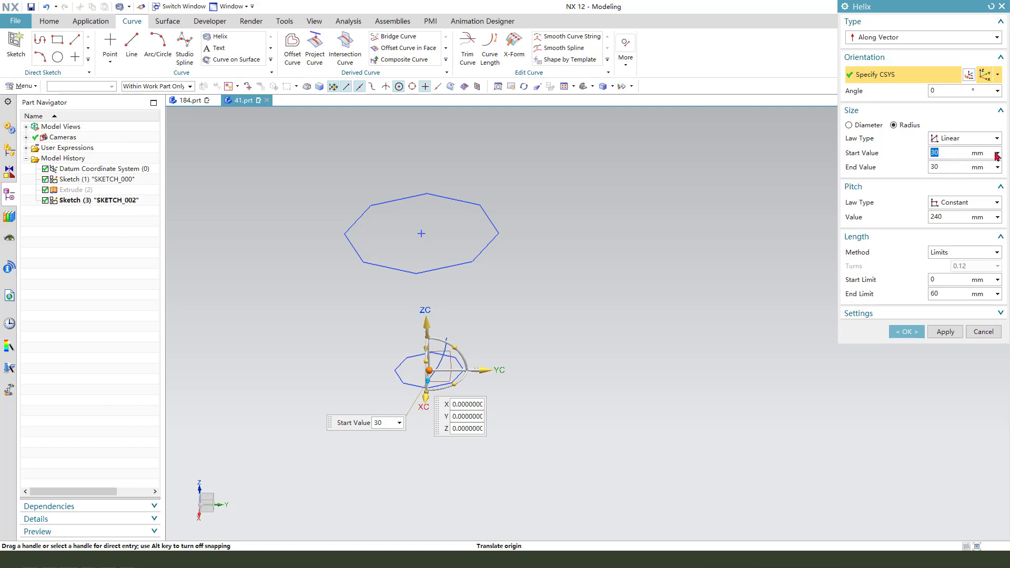
mouse_move(527, 336)
middle_mouse_down()
mouse_move(523, 367)
mouse_move(509, 361)
middle_mouse_up()
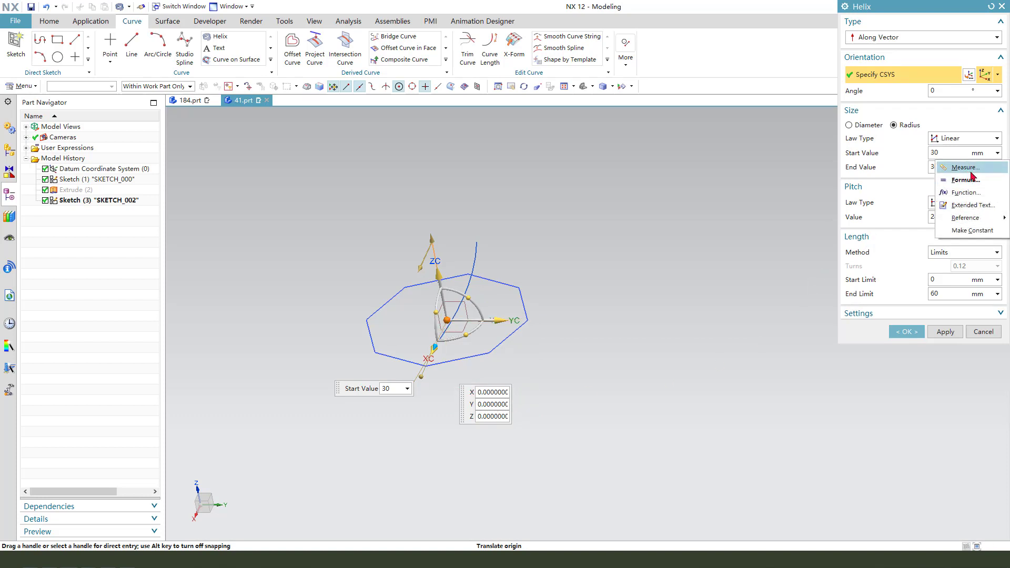
left_click(965, 167)
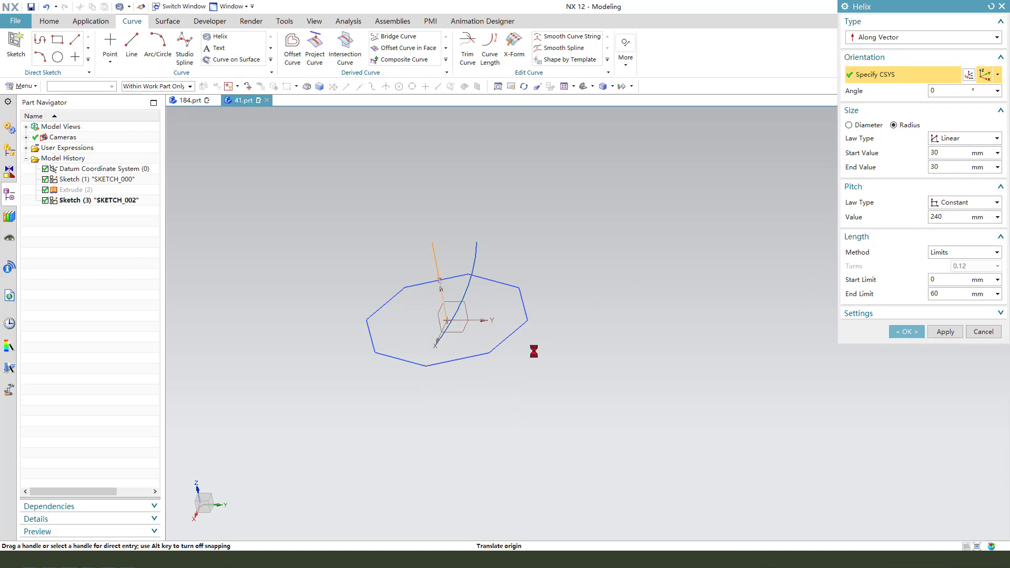
left_click(527, 322)
scroll(446, 294, "up", 5)
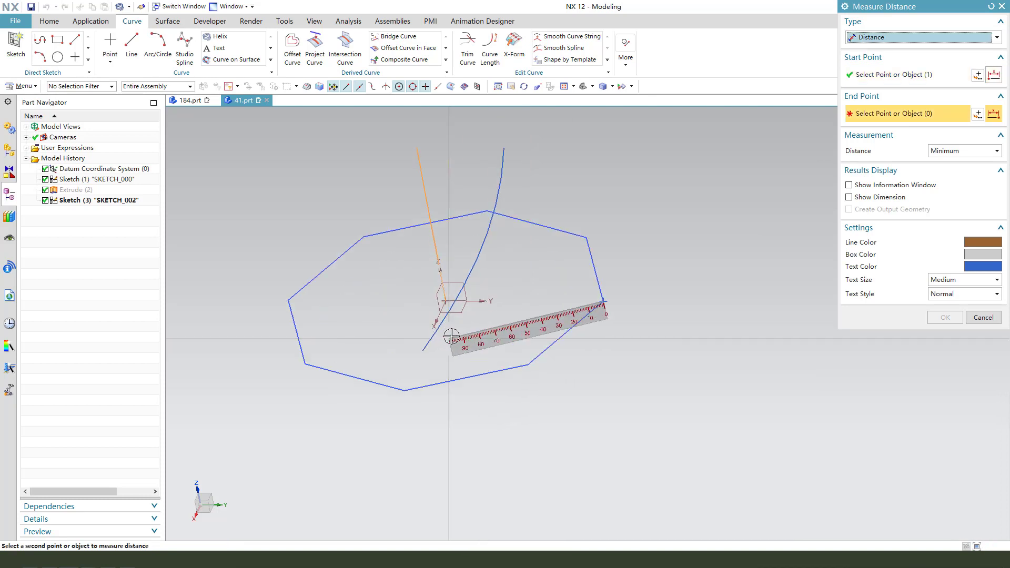
left_click(446, 293)
scroll(451, 315, "down", 3)
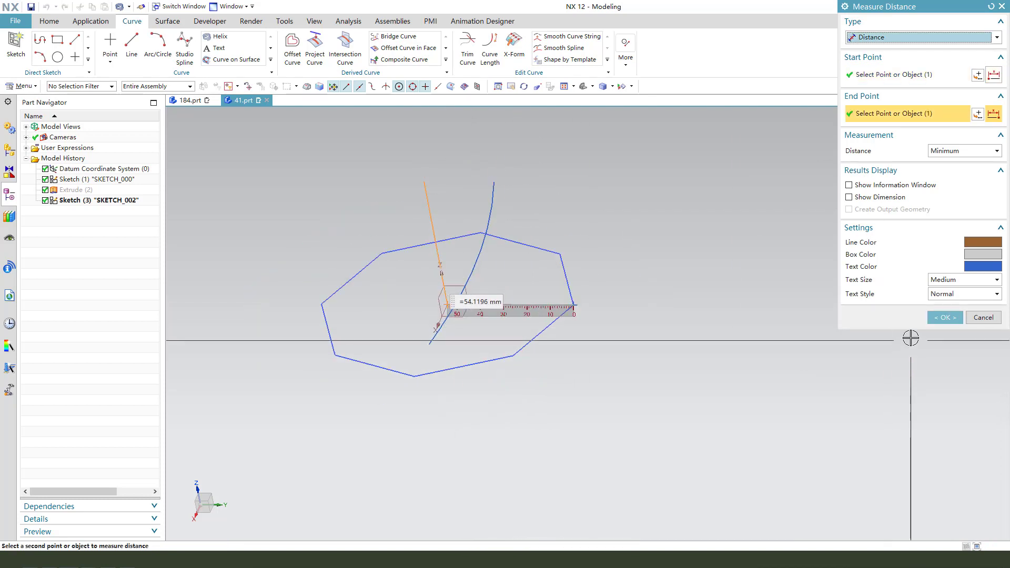
left_click(937, 322)
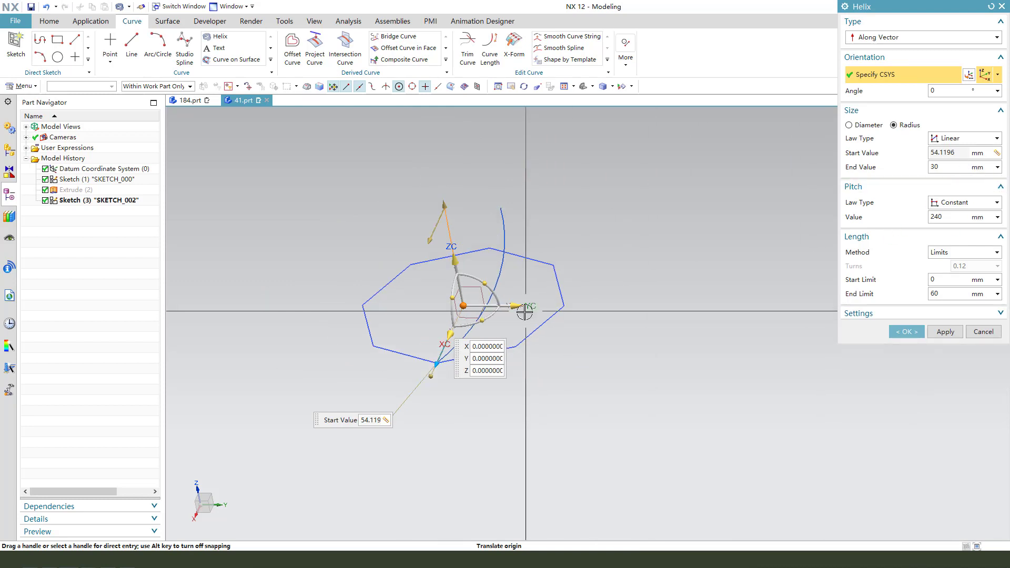
Step: Set the helix end radius to 121.1069 mm, measured from the large octagon's centre to a corner
left_click_drag(524, 313, 537, 379)
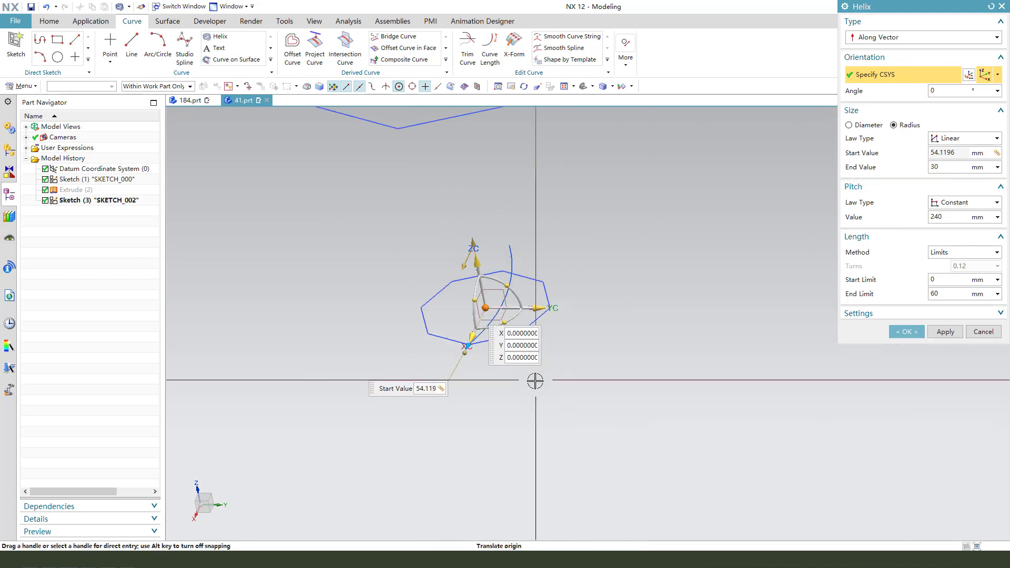
left_click(997, 167)
left_click(969, 181)
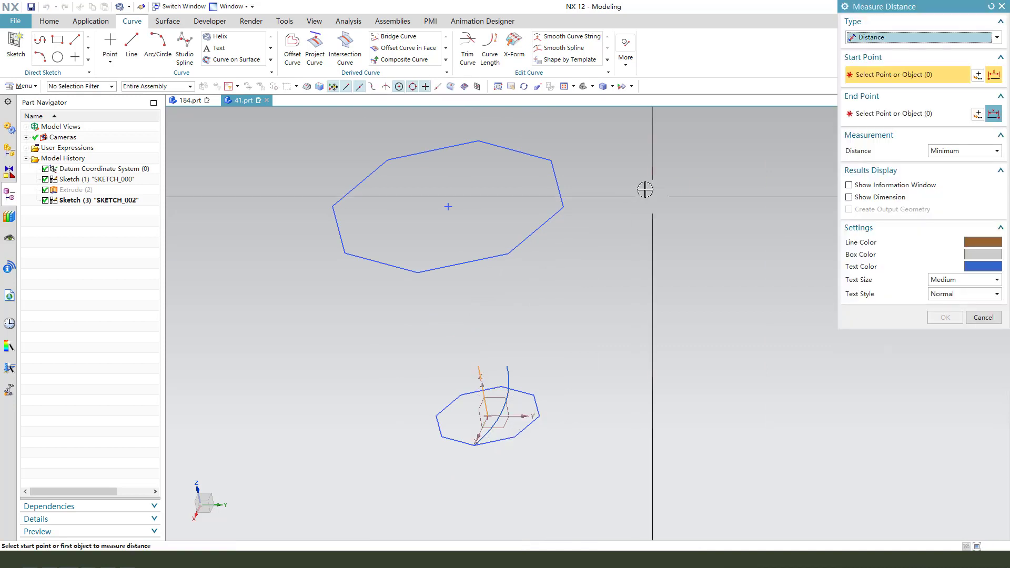
left_click(447, 206)
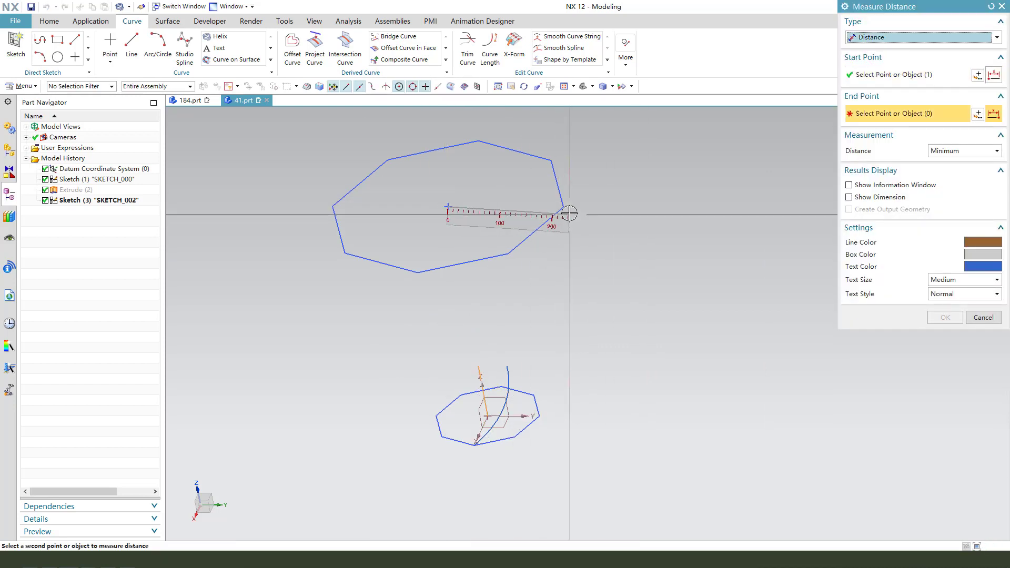
left_click(563, 206)
left_click(933, 317)
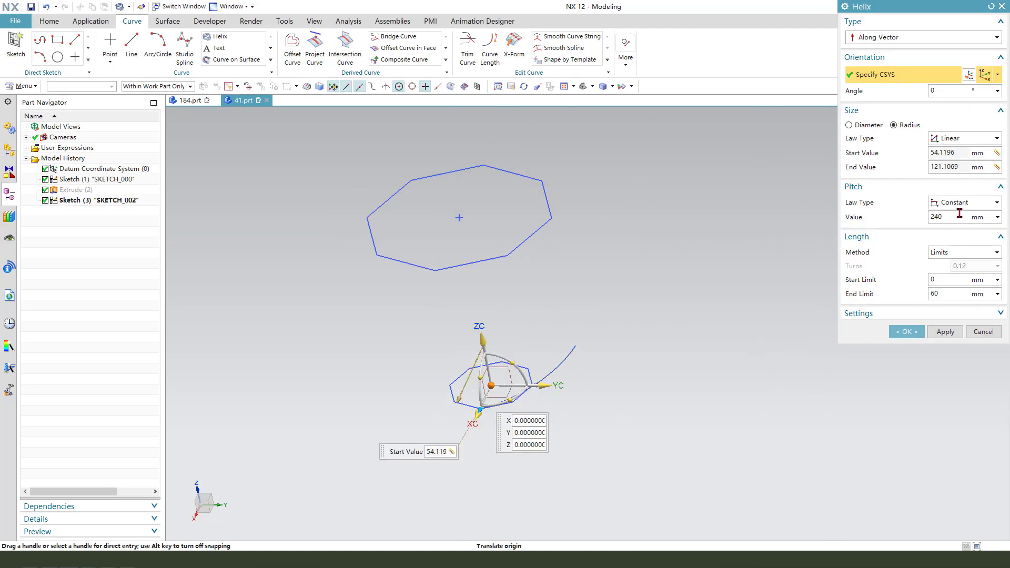
Step: Set helix pitch to 500 mm and end limit to 250, then create it
left_click(954, 218)
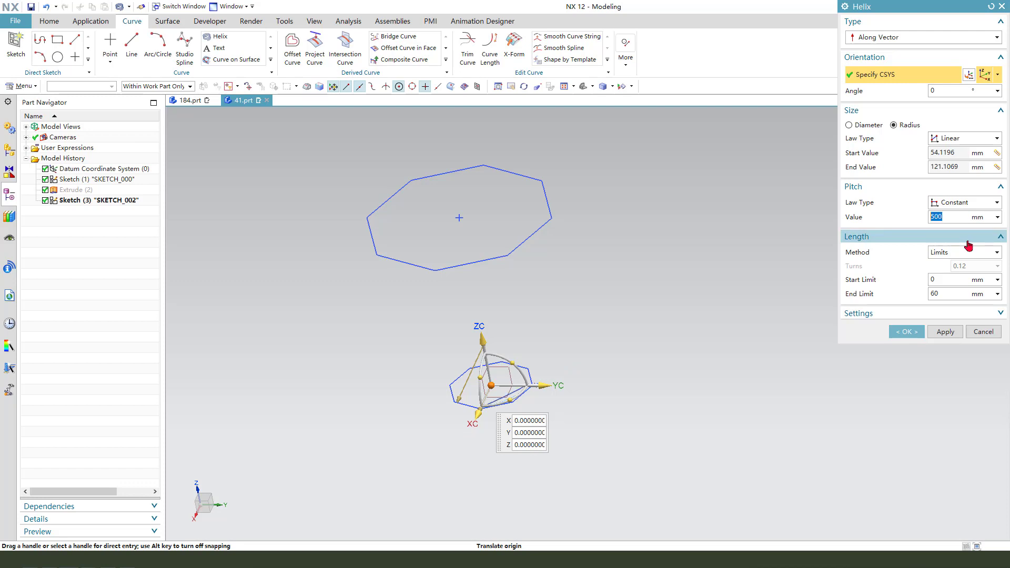
left_click(937, 293)
type("250")
key("Return")
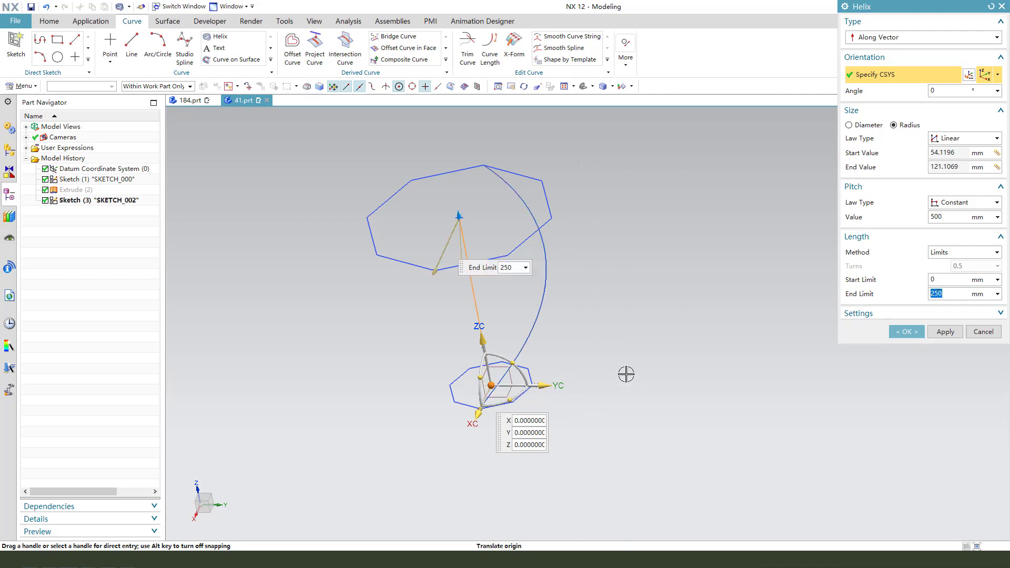
middle_click_drag(627, 372, 756, 375)
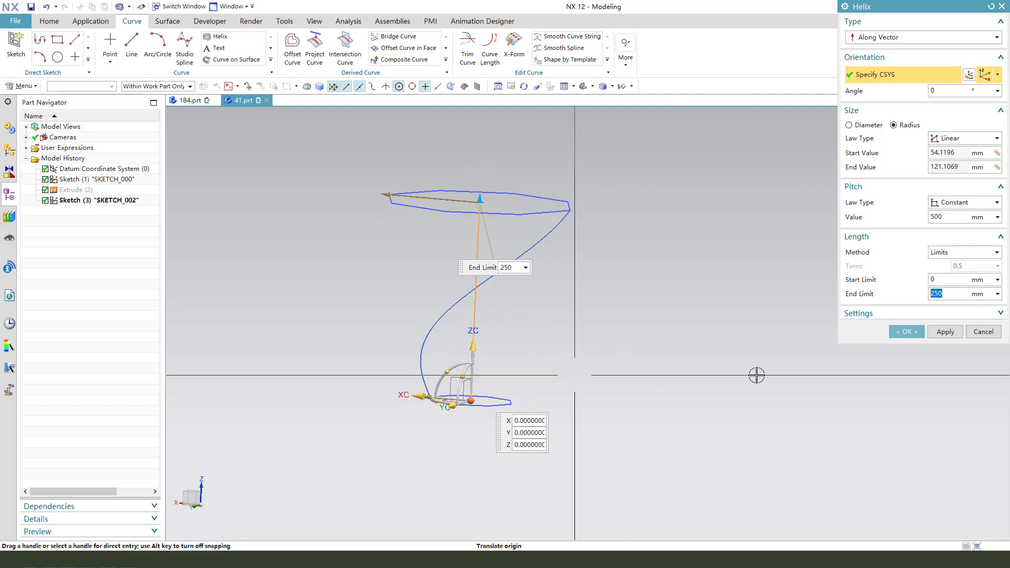
left_click(906, 331)
middle_click_drag(597, 286, 499, 328)
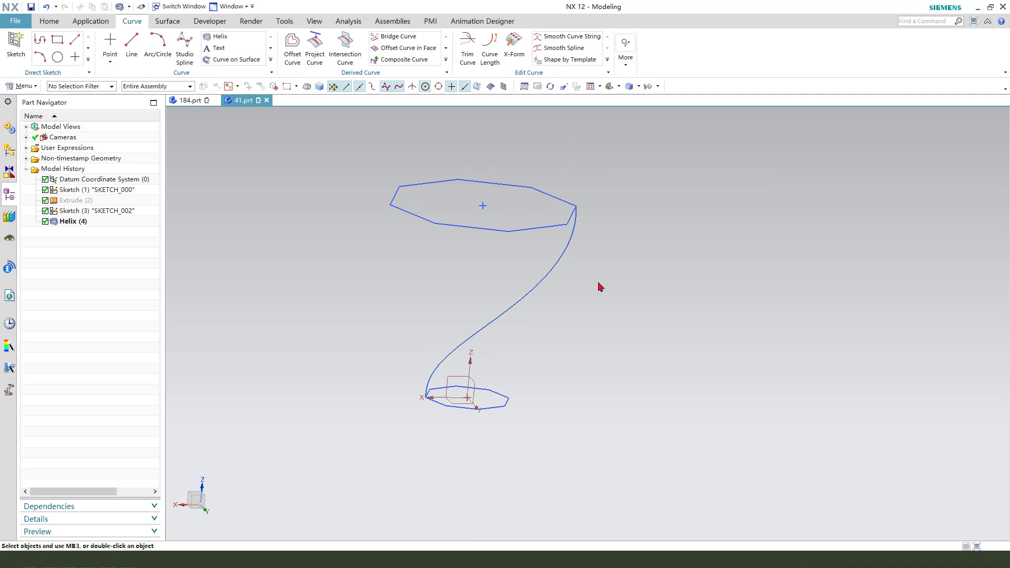
Step: Select the helix and start Pattern Geometry from Home > More
left_click(84, 221)
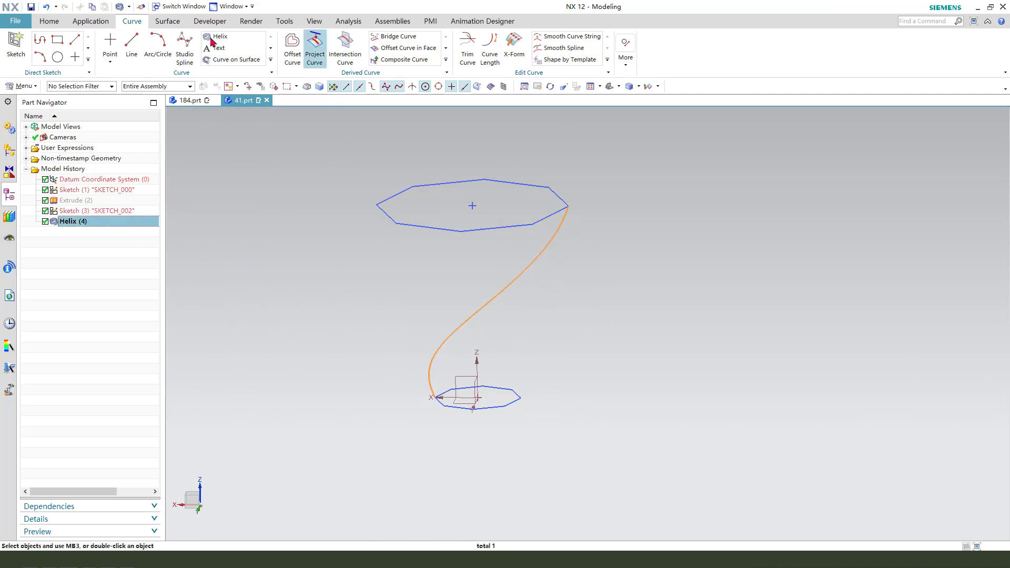
left_click(43, 22)
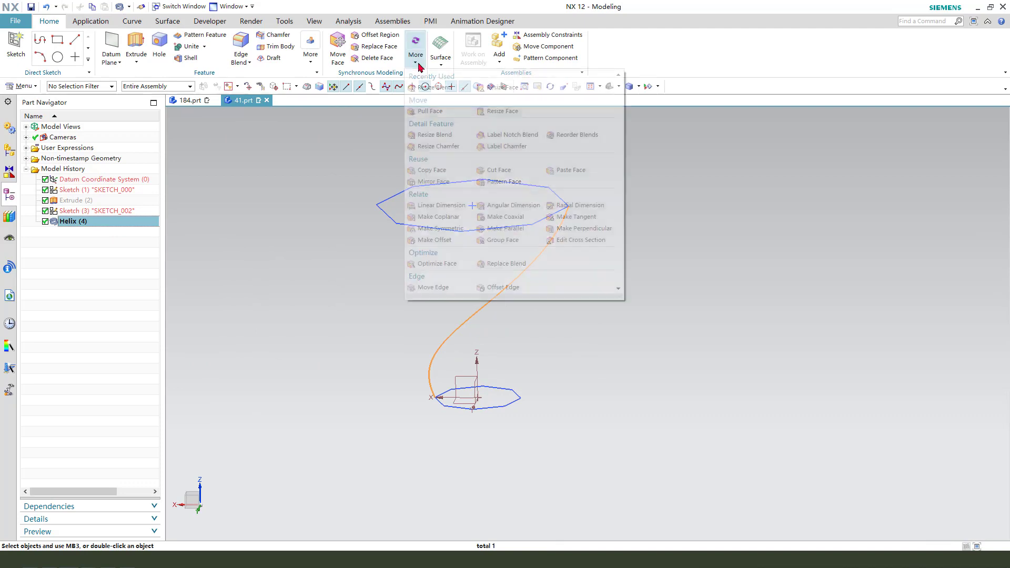
mouse_move(301, 73)
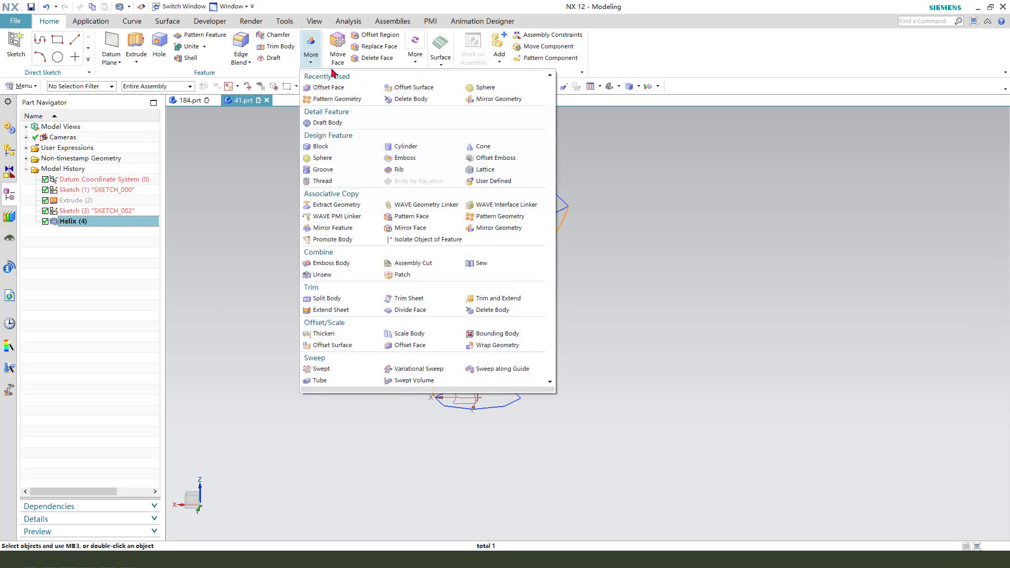
left_click(334, 100)
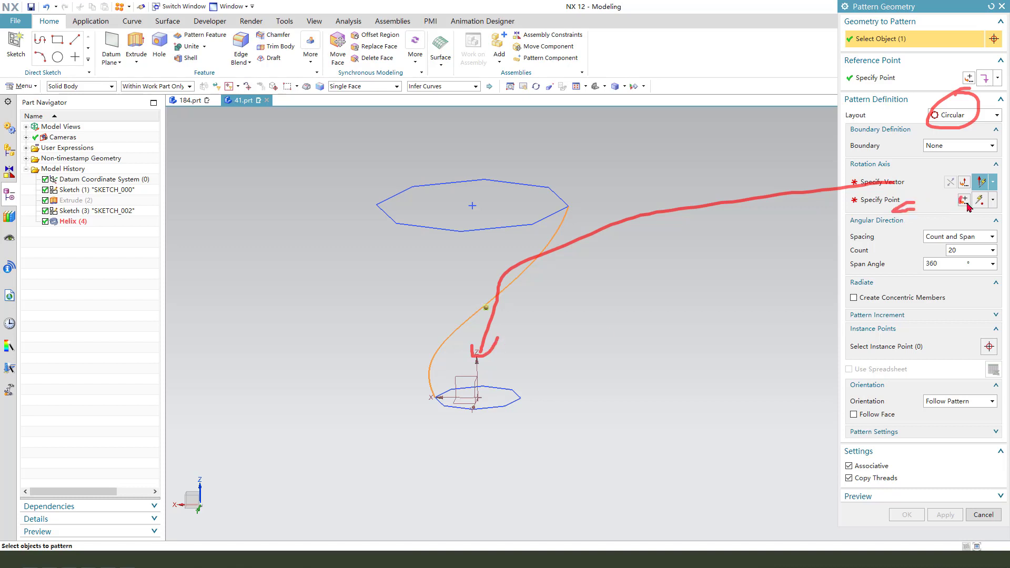
Step: Make a circular pattern with count 2 and 45° span, about Z through the origin
double_click(964, 248)
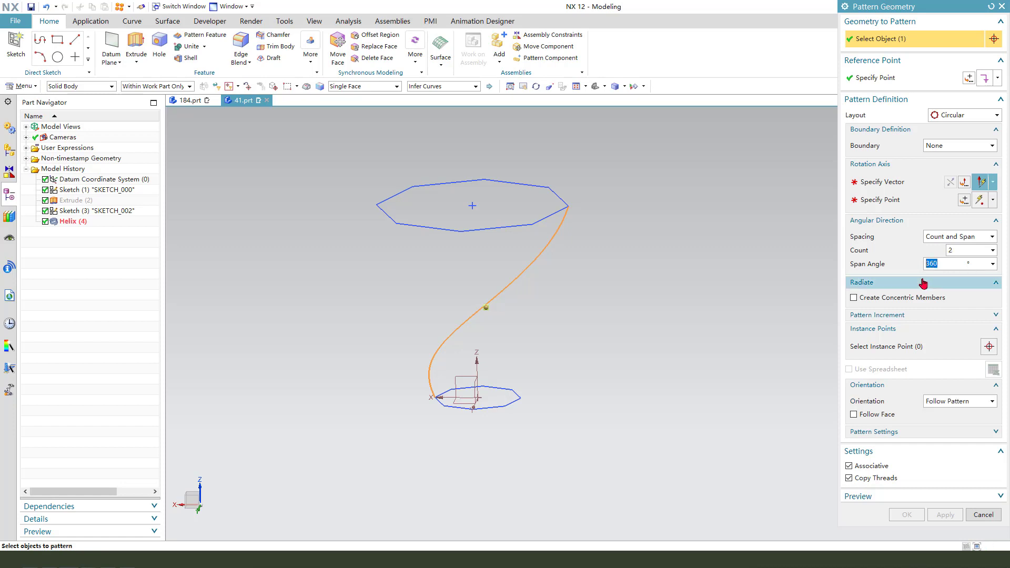
left_click(901, 183)
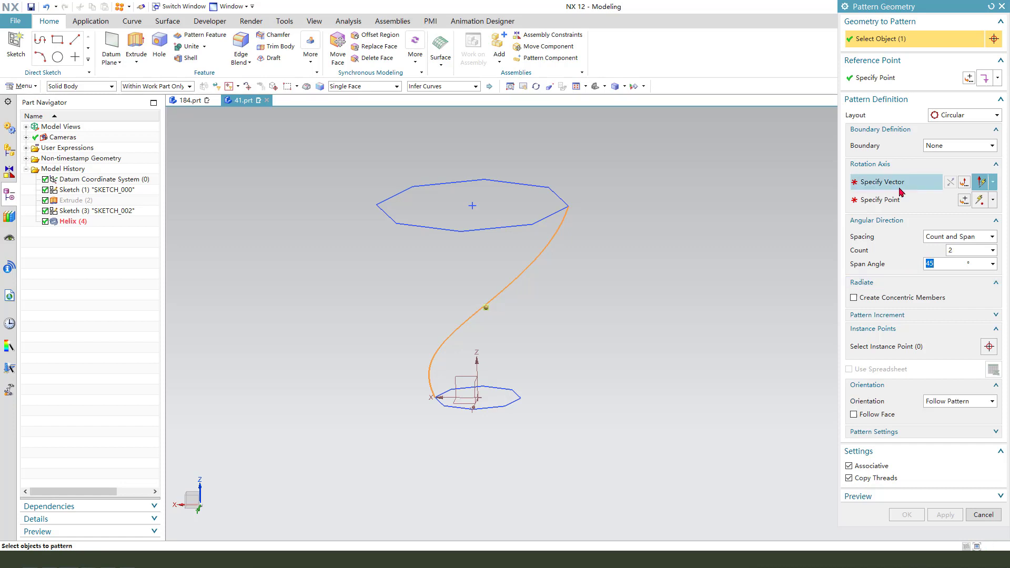
left_click(593, 290)
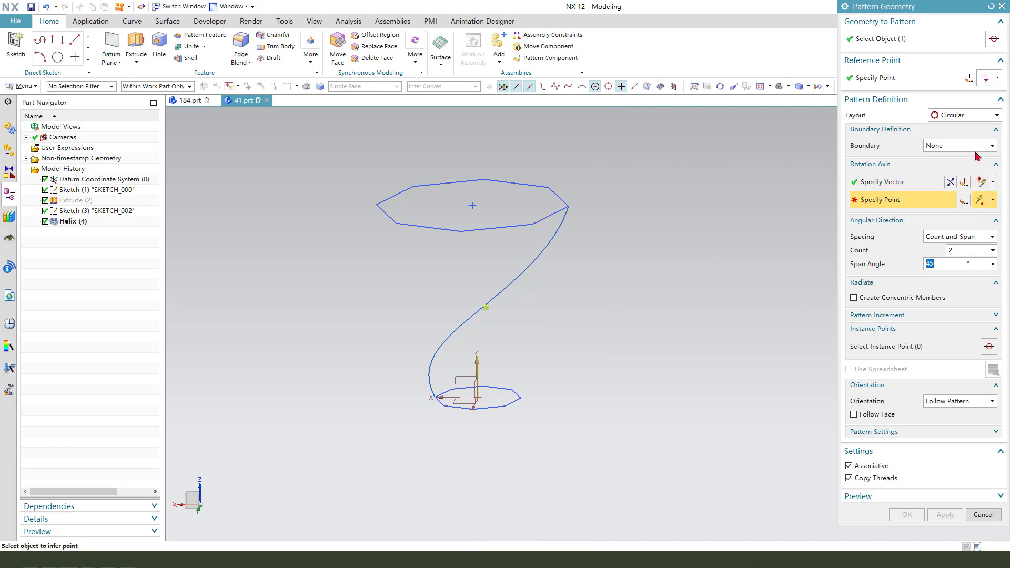
left_click(964, 200)
left_click(945, 214)
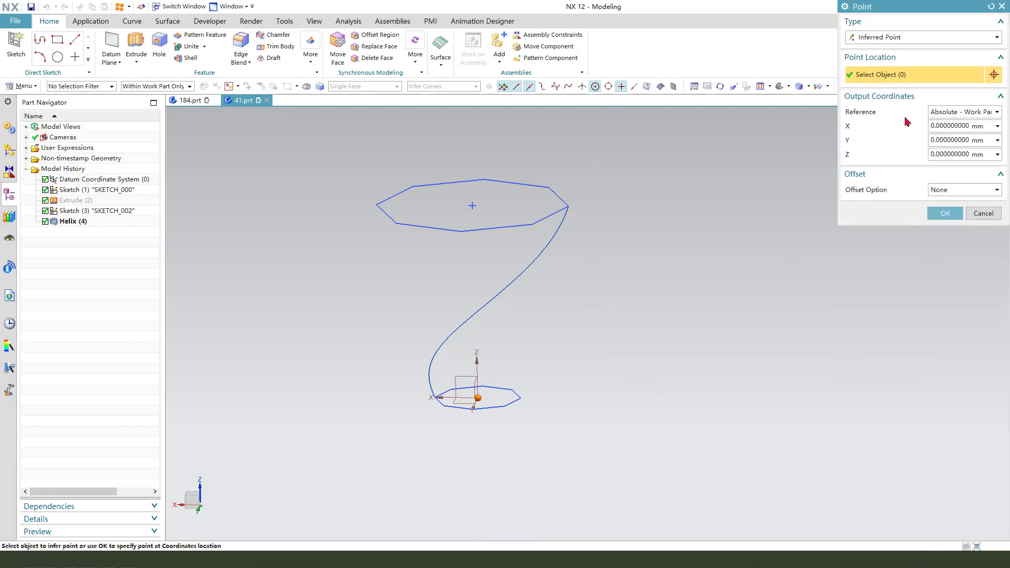
left_click(946, 213)
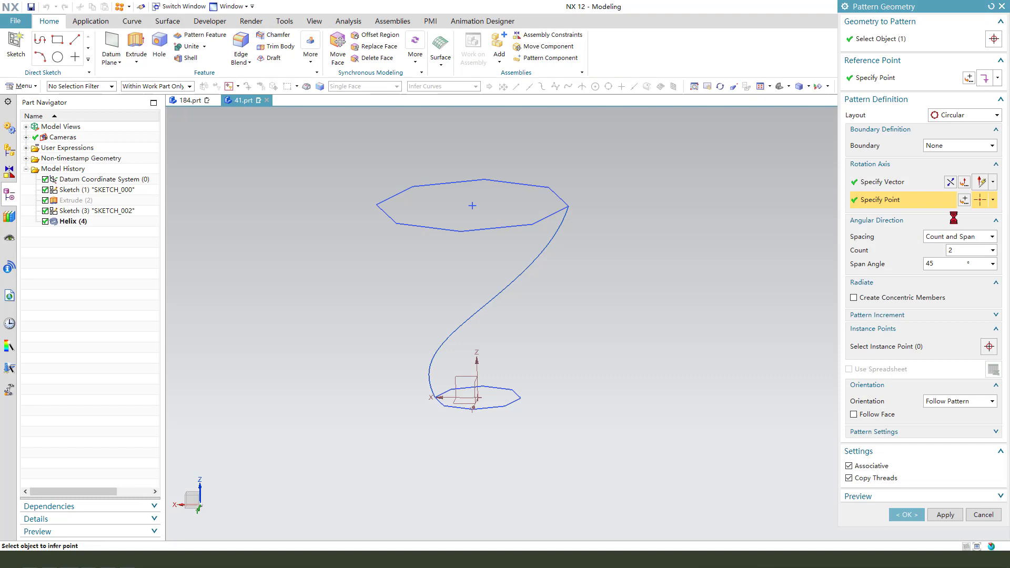
left_click(907, 514)
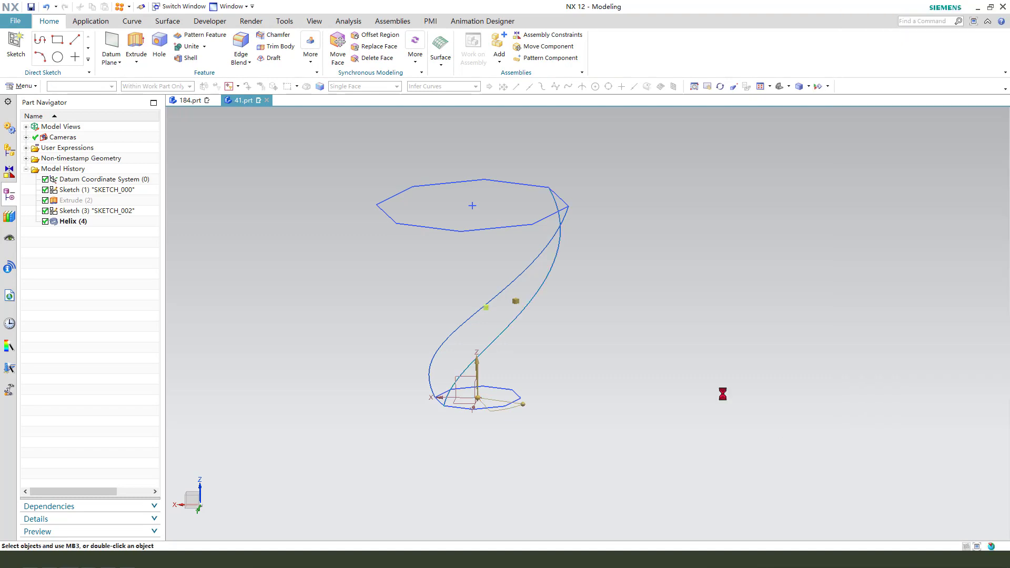
Step: Orbit and zoom the view to inspect both twisted helices from a new angle
middle_click_drag(726, 394, 531, 311)
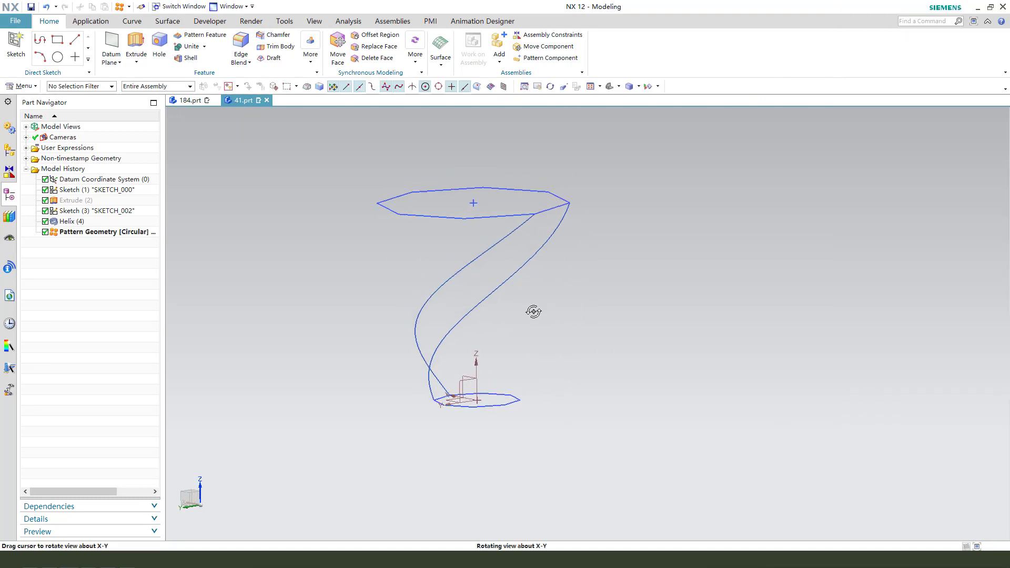
middle_click_drag(589, 266, 585, 262)
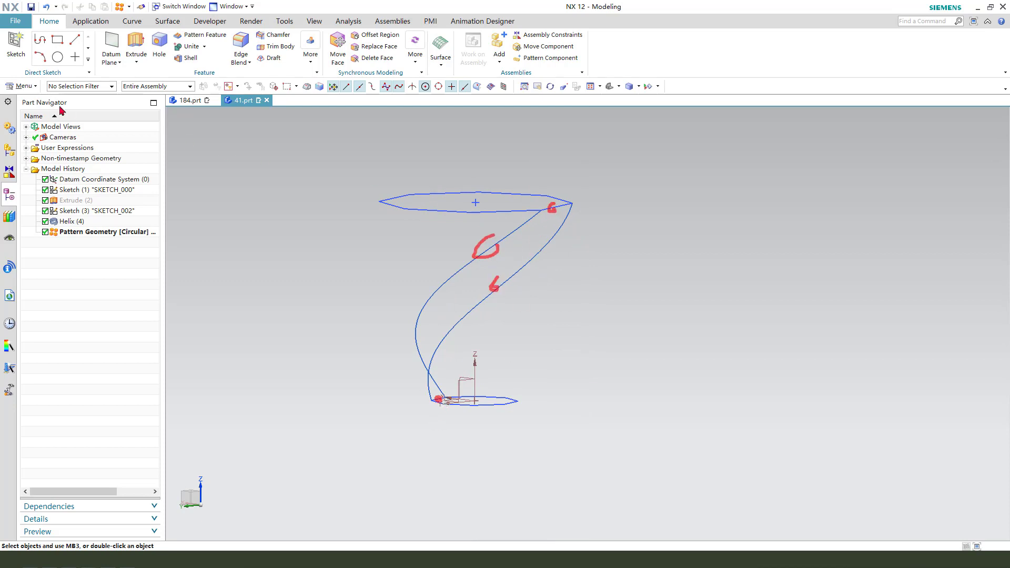
scroll(137, 26, "down", 2)
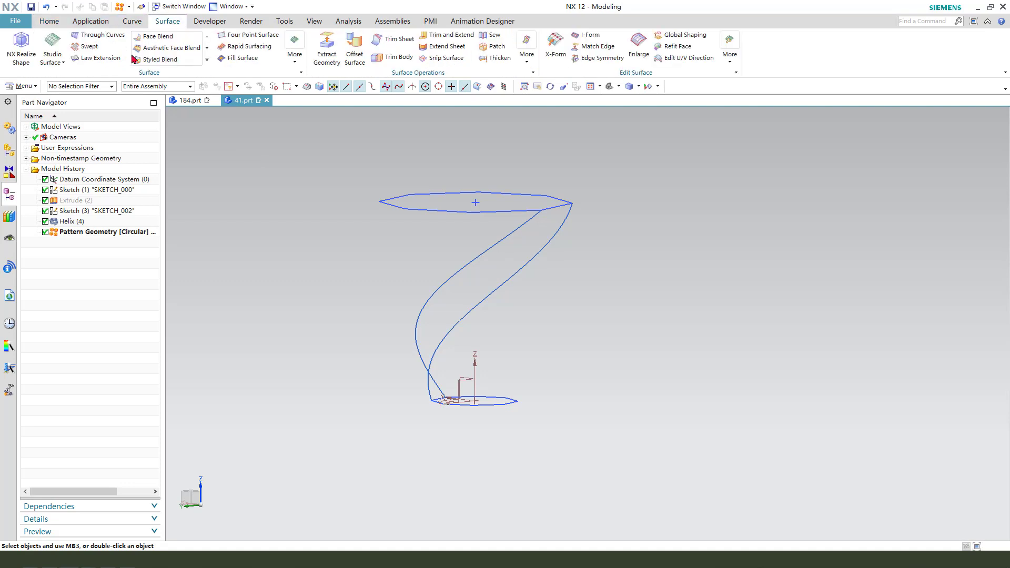
Step: Start Through Curve Mesh with the top and bottom octagons as primary curves
left_click(62, 63)
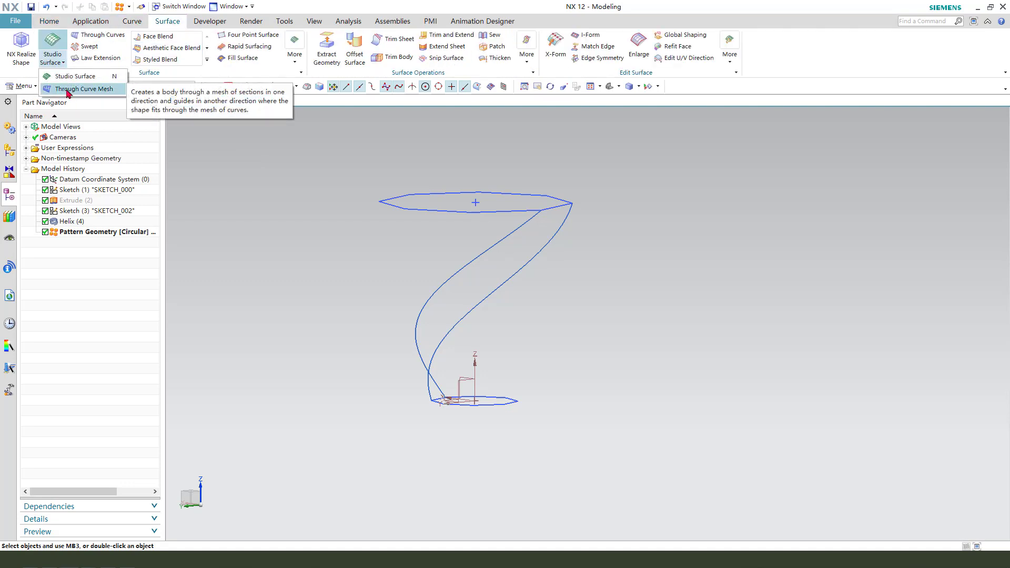
left_click(67, 93)
mouse_move(611, 284)
middle_mouse_down()
mouse_move(602, 277)
mouse_move(610, 294)
middle_mouse_up()
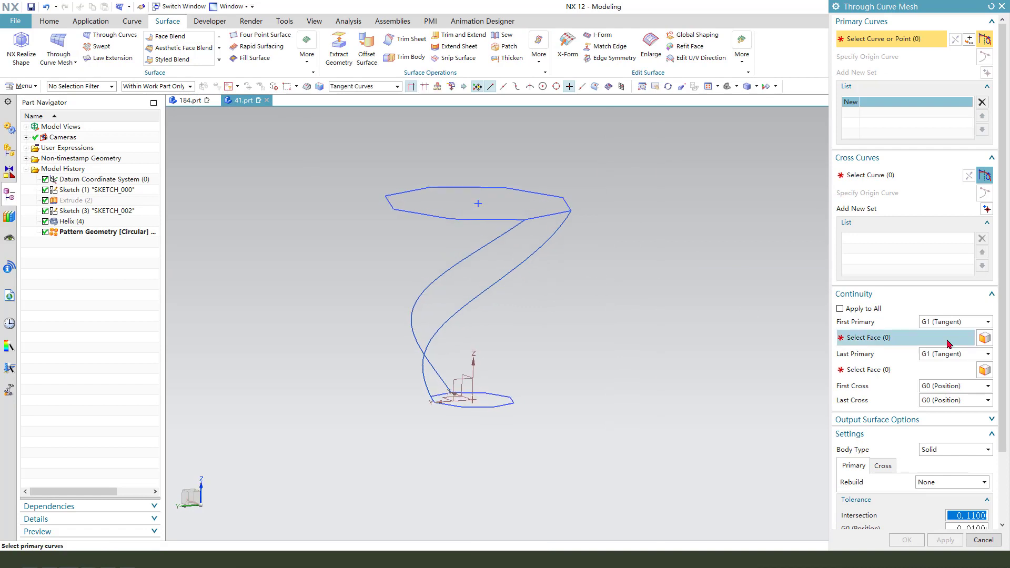
left_click(541, 220)
middle_click(535, 349)
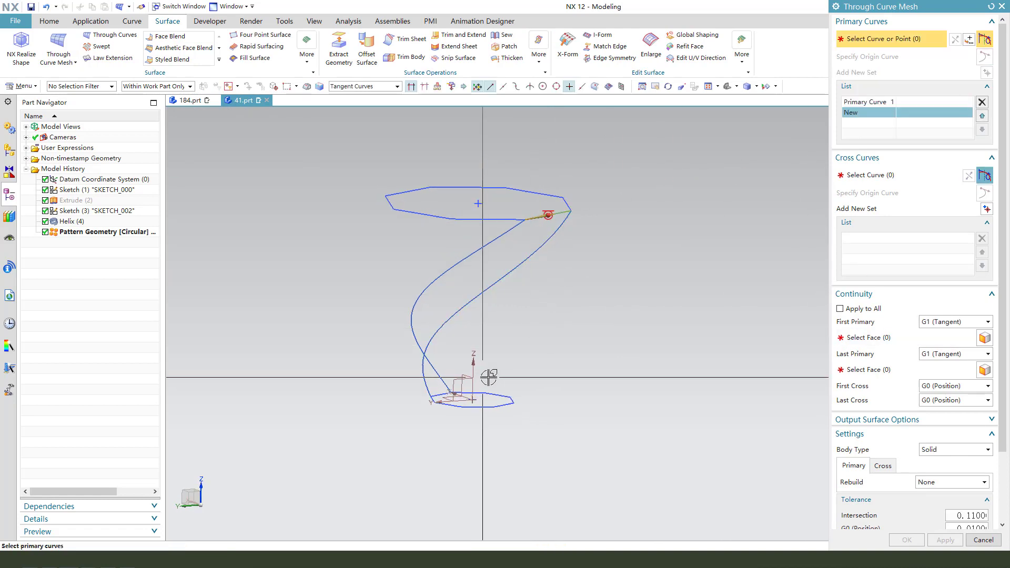
mouse_move(487, 374)
middle_mouse_down()
mouse_move(520, 384)
mouse_move(409, 387)
mouse_move(812, 275)
middle_mouse_up()
left_click(403, 378)
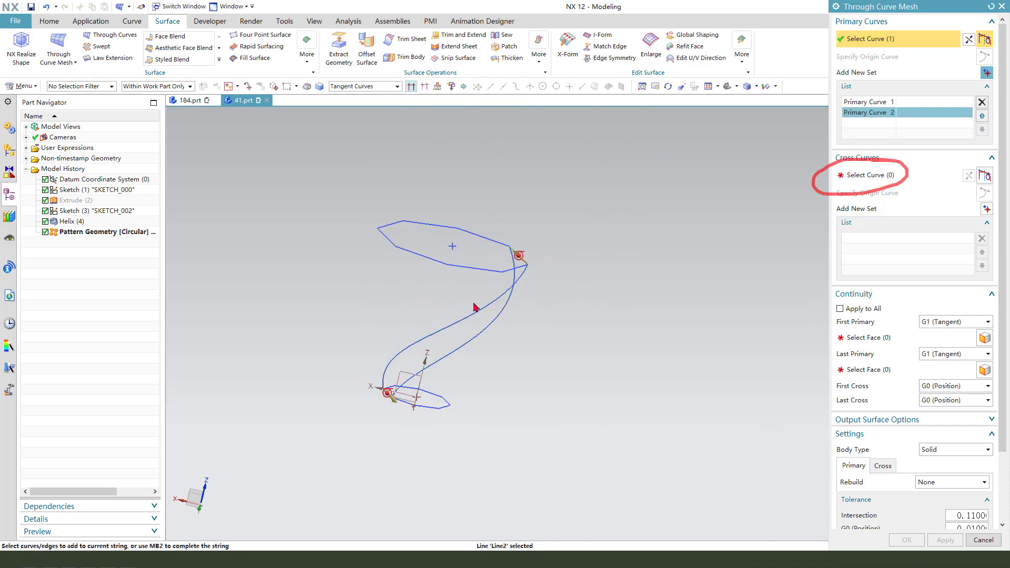
Step: Pick the two helices as the mesh's cross curves
left_click(886, 179)
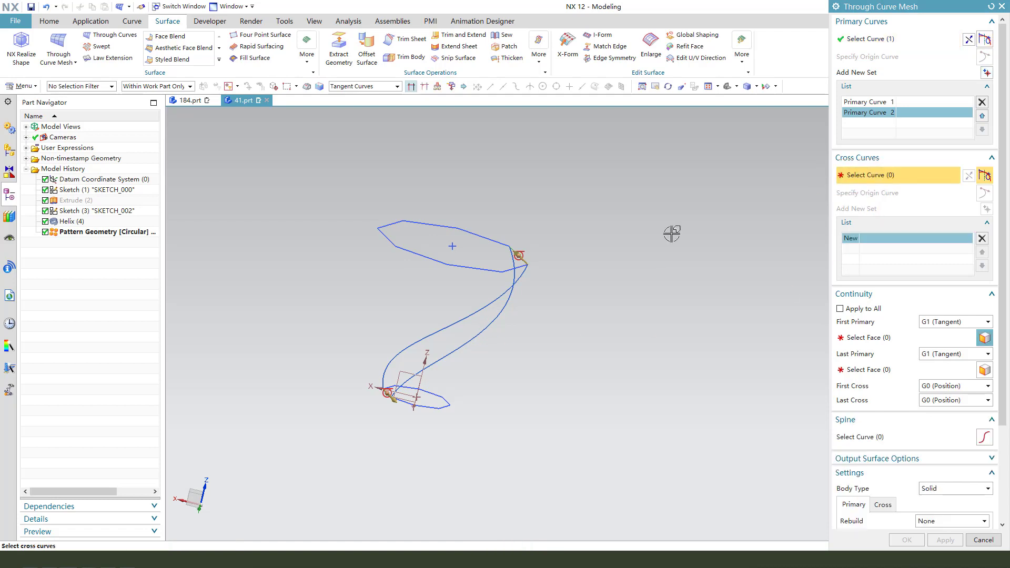
left_click(489, 303)
middle_click(565, 333)
middle_click_drag(565, 334, 510, 311)
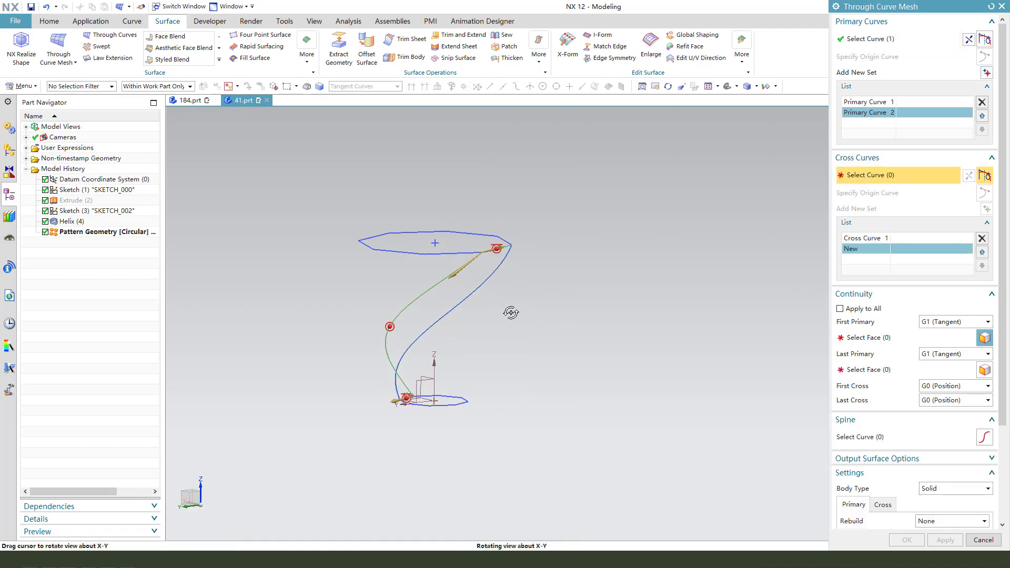
left_click(481, 275)
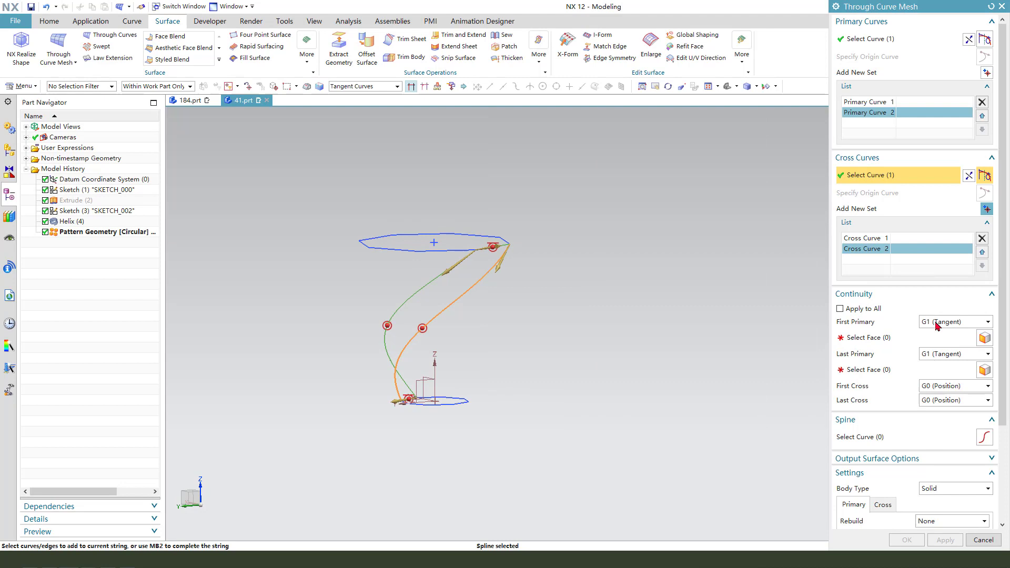
Step: Set First and Last Primary continuity to G0 (Position) and create the twisted surface
left_click(943, 336)
left_click(950, 335)
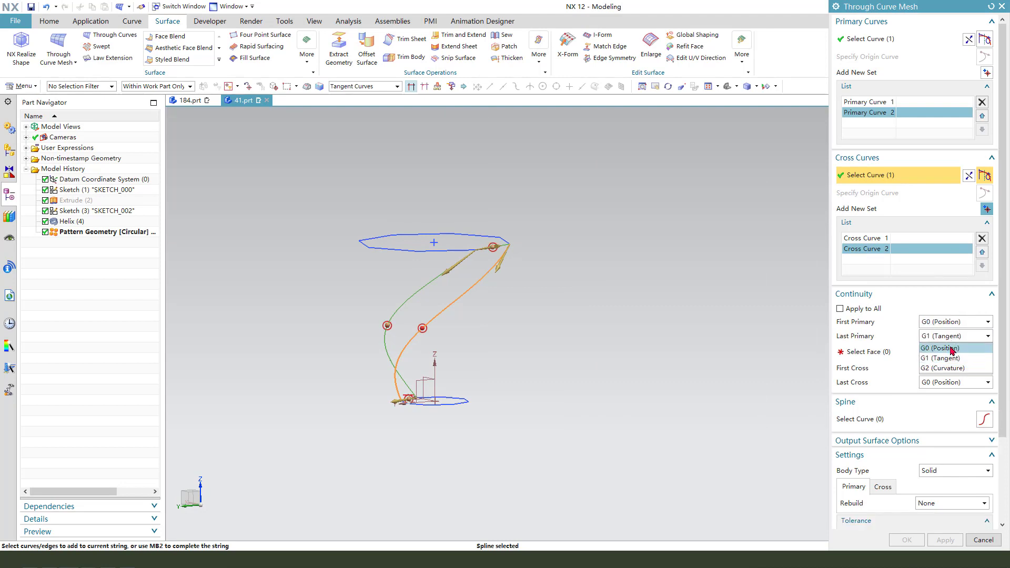
left_click(950, 346)
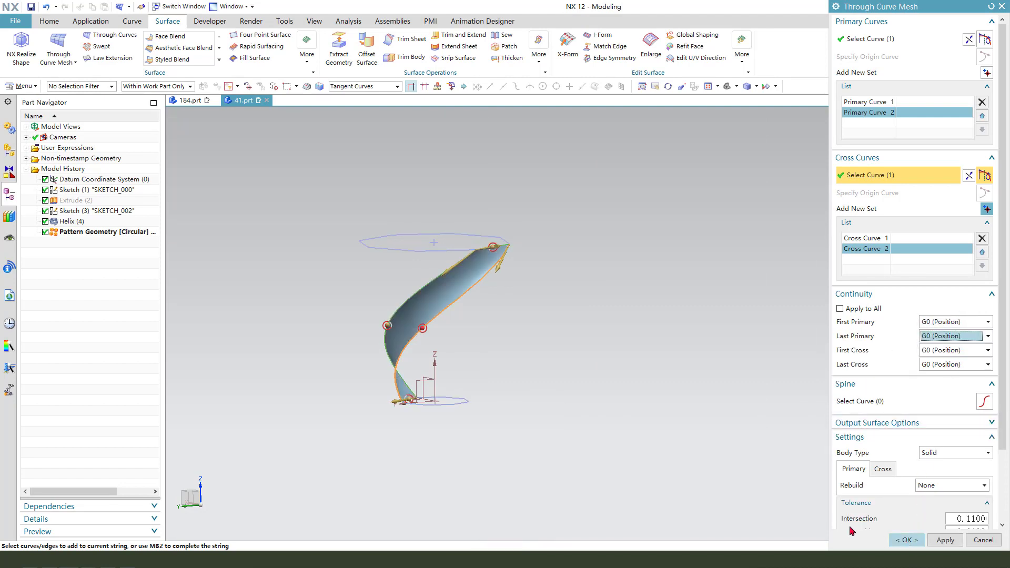
left_click(901, 541)
mouse_move(466, 354)
middle_mouse_down()
mouse_move(542, 318)
mouse_move(496, 340)
mouse_move(449, 338)
mouse_move(449, 352)
middle_mouse_up()
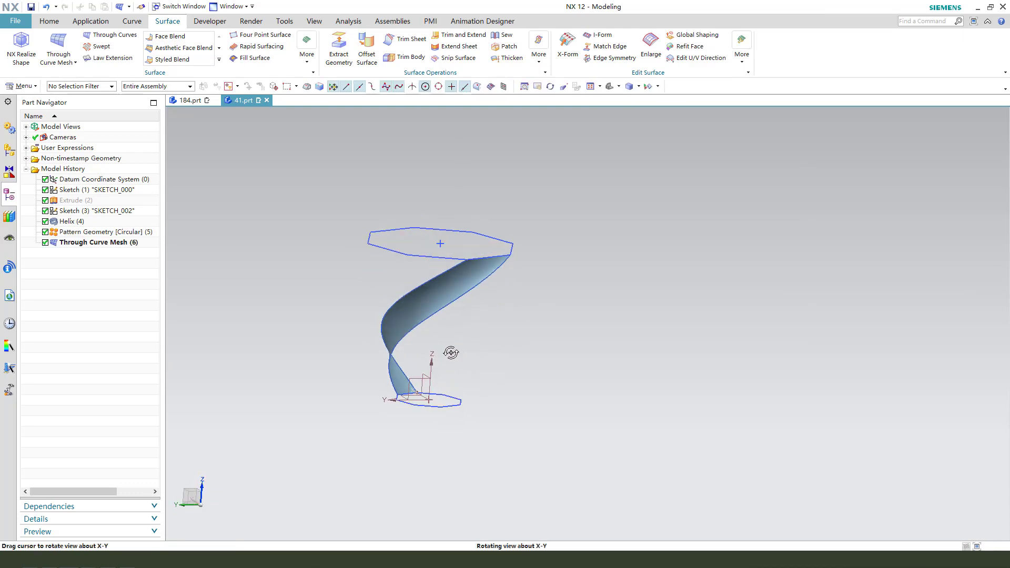
Step: Start Pattern Geometry and select the twisted surface, with the selection filter set to any object
left_click(53, 22)
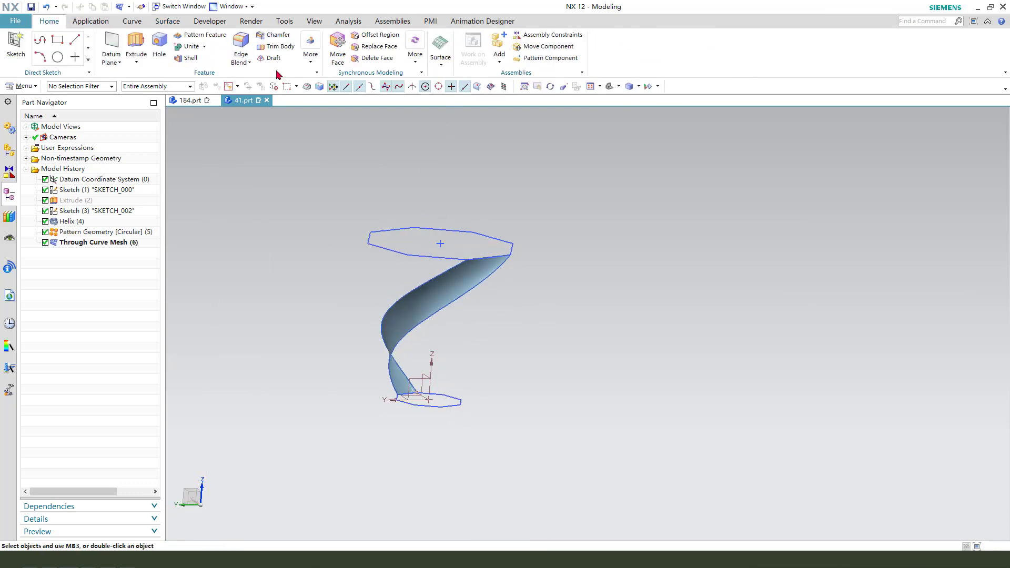
left_click(313, 65)
left_click(339, 100)
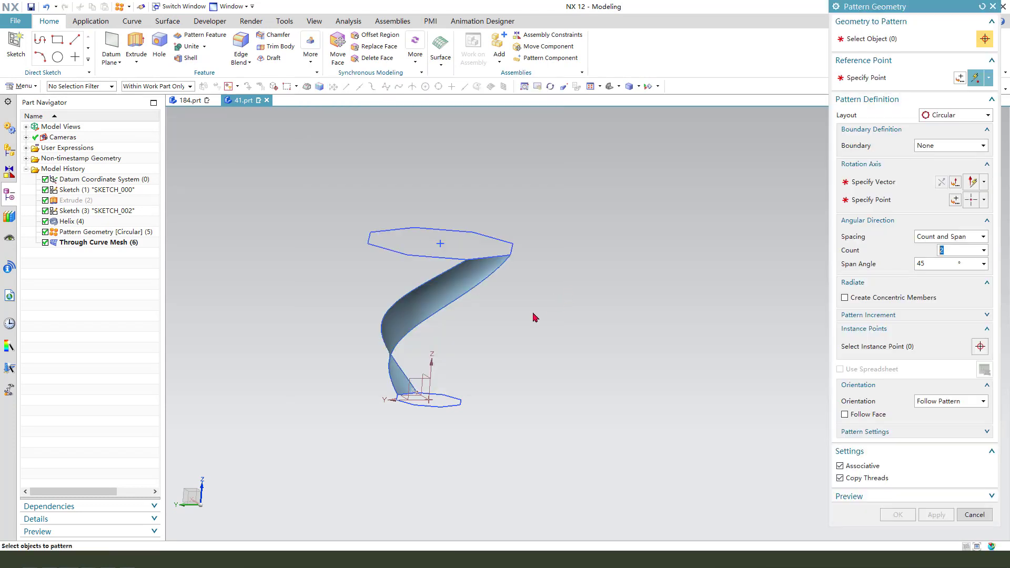
scroll(456, 279, "up", 1)
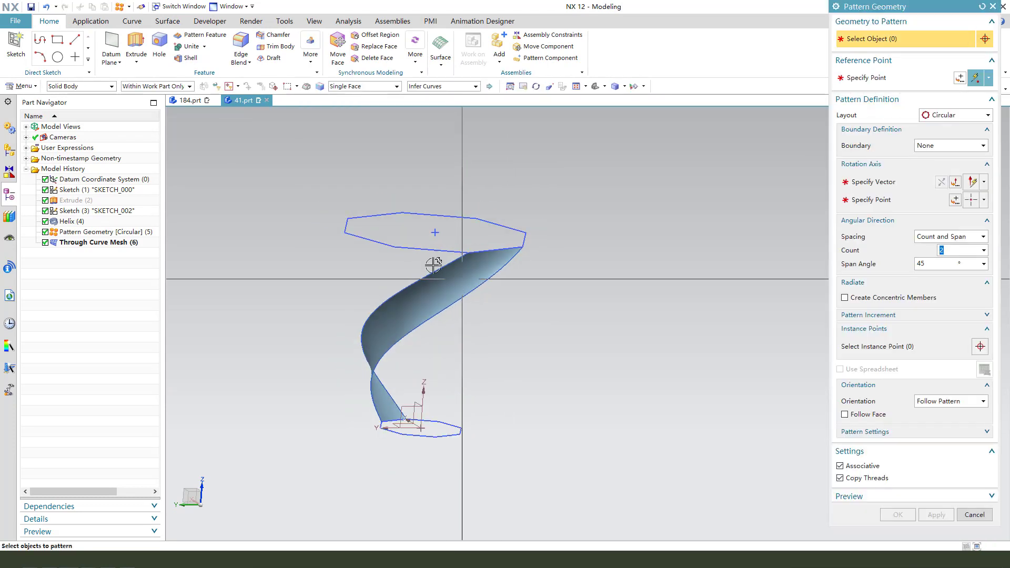
left_click(84, 86)
left_click(68, 95)
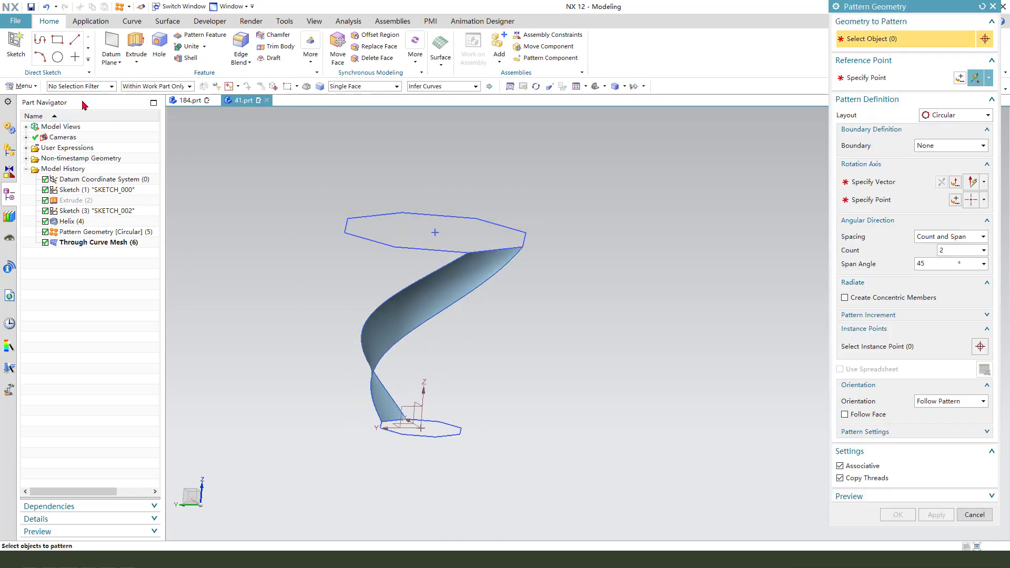
left_click(432, 298)
Step: Set the circular pattern's rotation axis to the Z vector through the origin point
left_click(894, 181)
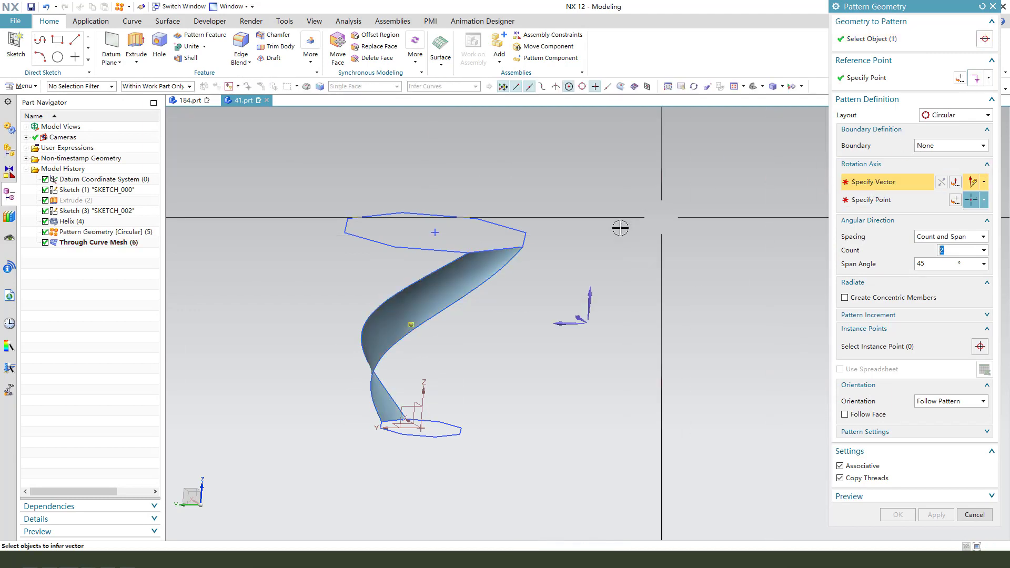
left_click(485, 263)
scroll(485, 263, "down", 1)
left_click(971, 202)
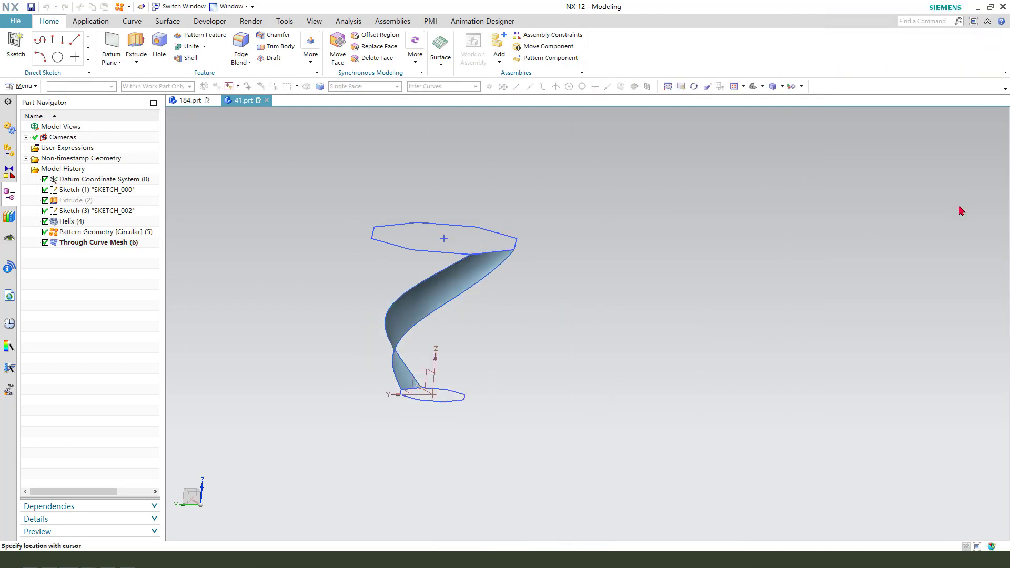
left_click(937, 215)
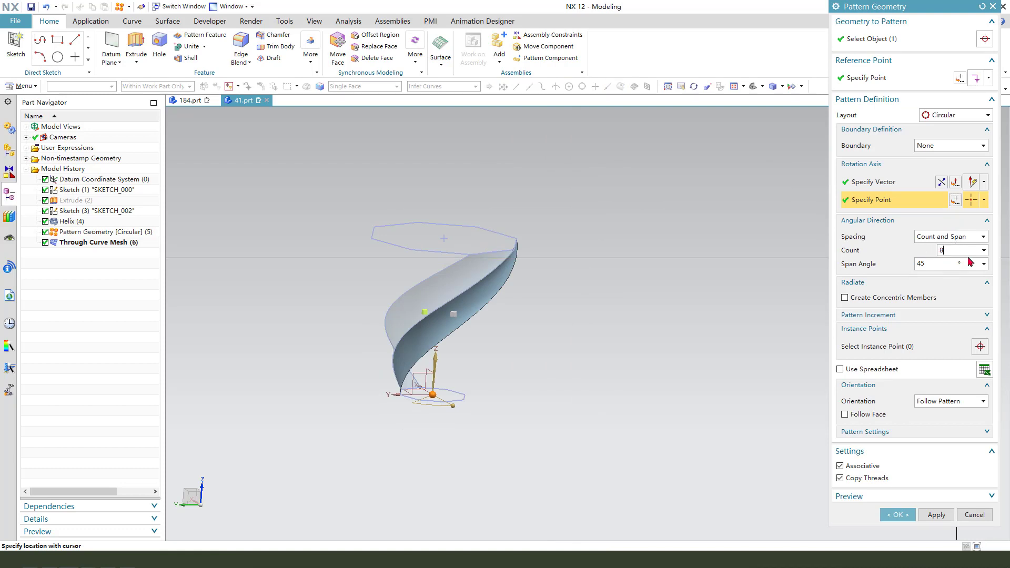
Step: Pattern with Count and Span spacing, 8 instances over 360°, and confirm
key("Return")
left_click(965, 237)
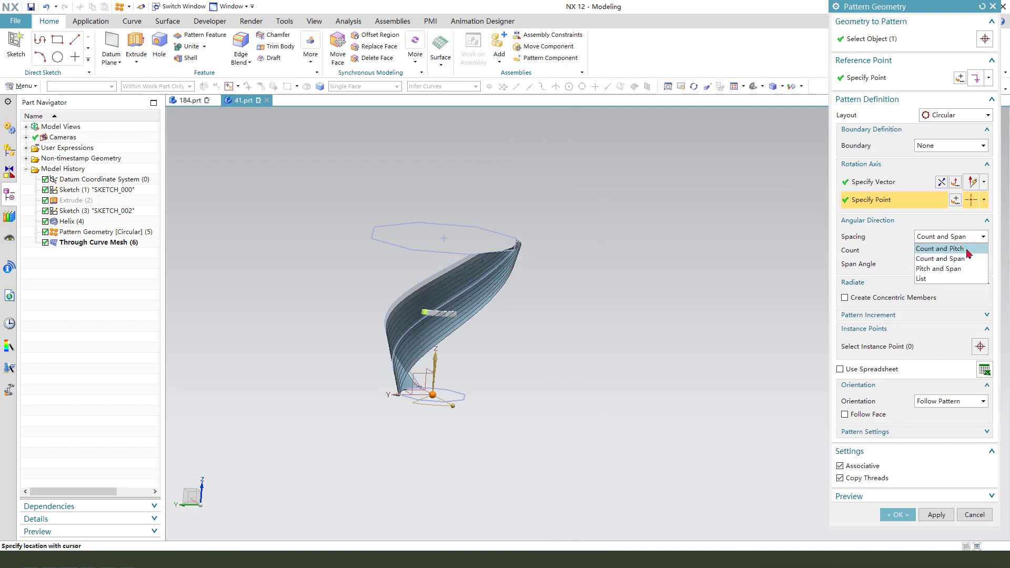
left_click(960, 259)
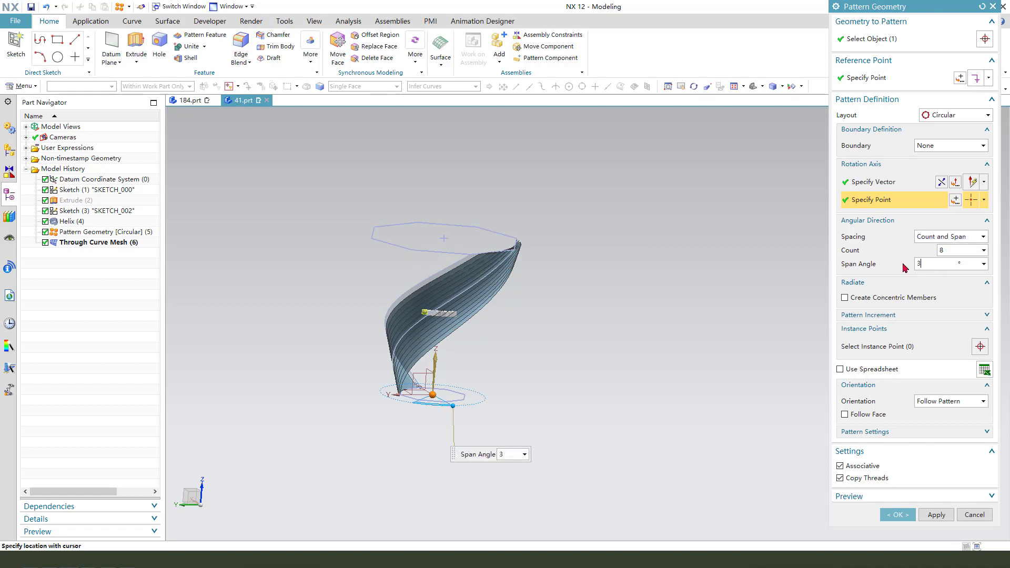
type("360")
key("Return")
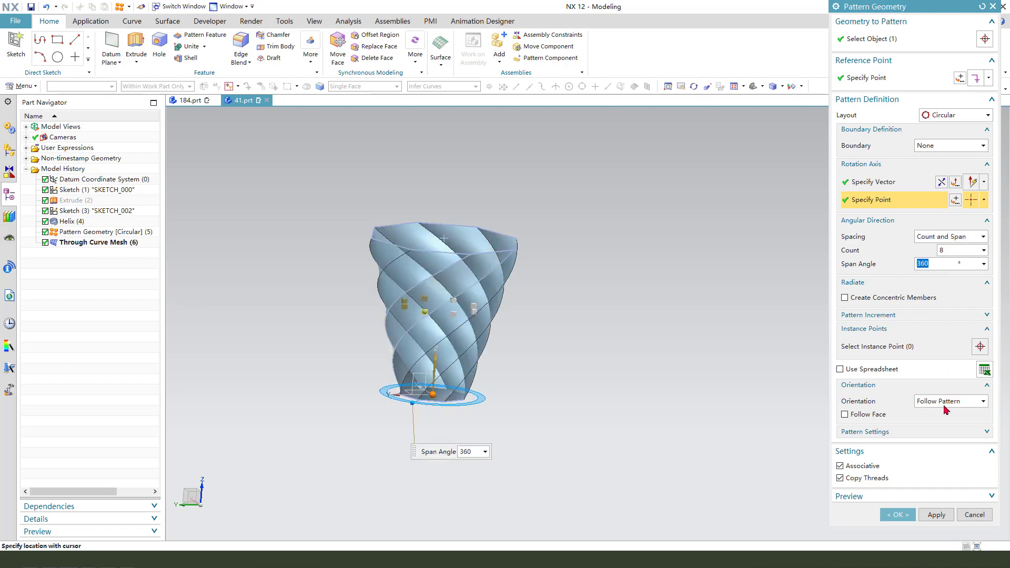
left_click(909, 514)
mouse_move(532, 315)
middle_mouse_down()
mouse_move(535, 273)
mouse_move(525, 320)
mouse_move(518, 314)
middle_mouse_up()
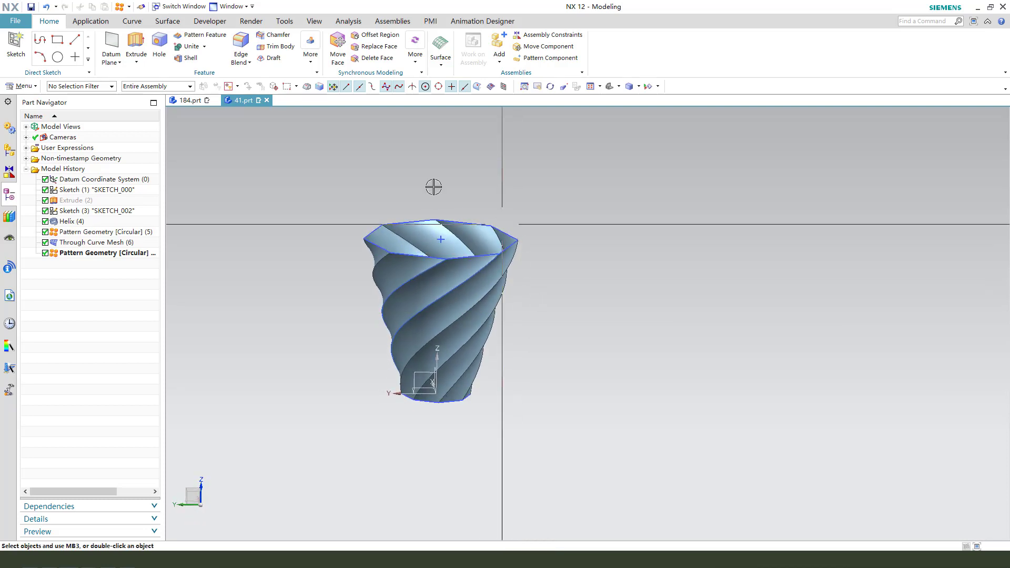
Step: Create Bounded Plane caps on the top octagon edges, then on the bottom octagon edges
scroll(179, 36, "down", 3)
left_click(308, 62)
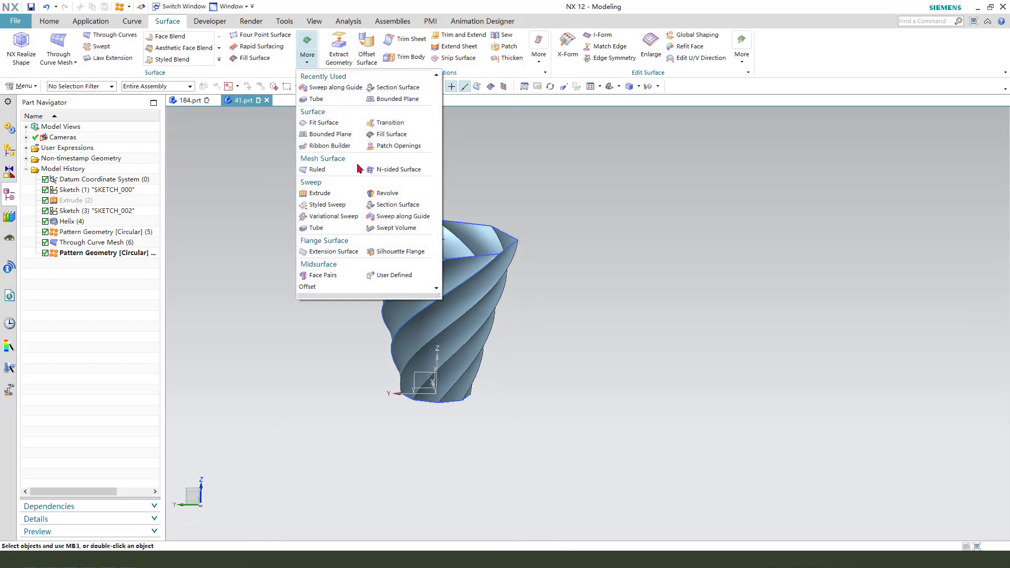
left_click(331, 136)
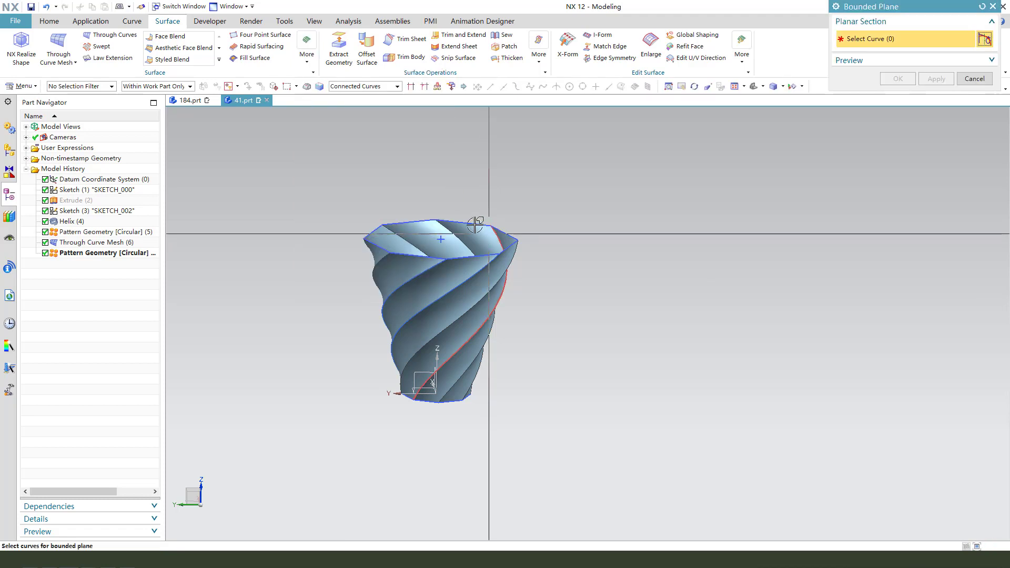
scroll(460, 218, "up", 2)
left_click(457, 220)
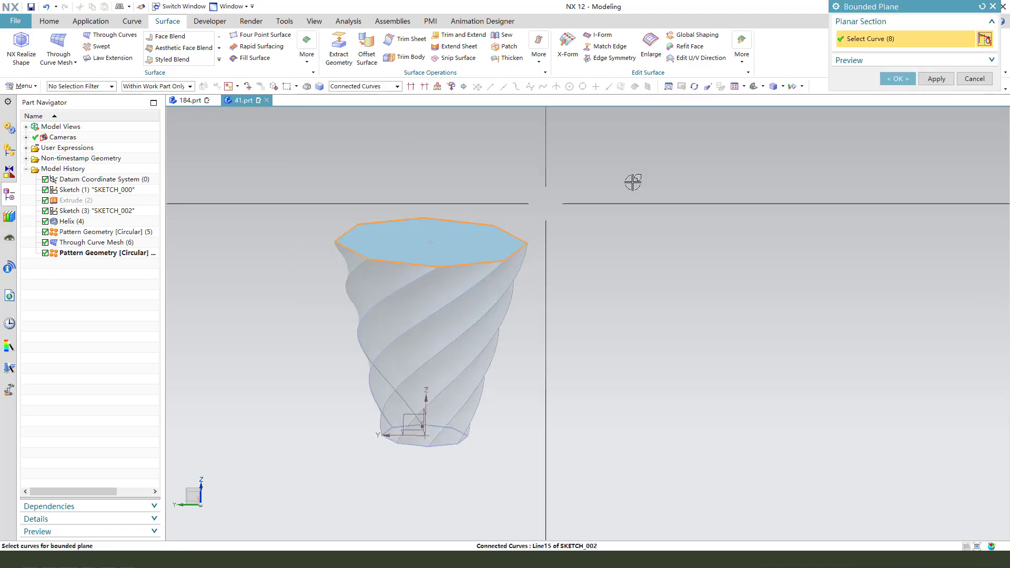
left_click(936, 79)
middle_click_drag(721, 255, 513, 370)
left_click(464, 375)
left_click(897, 79)
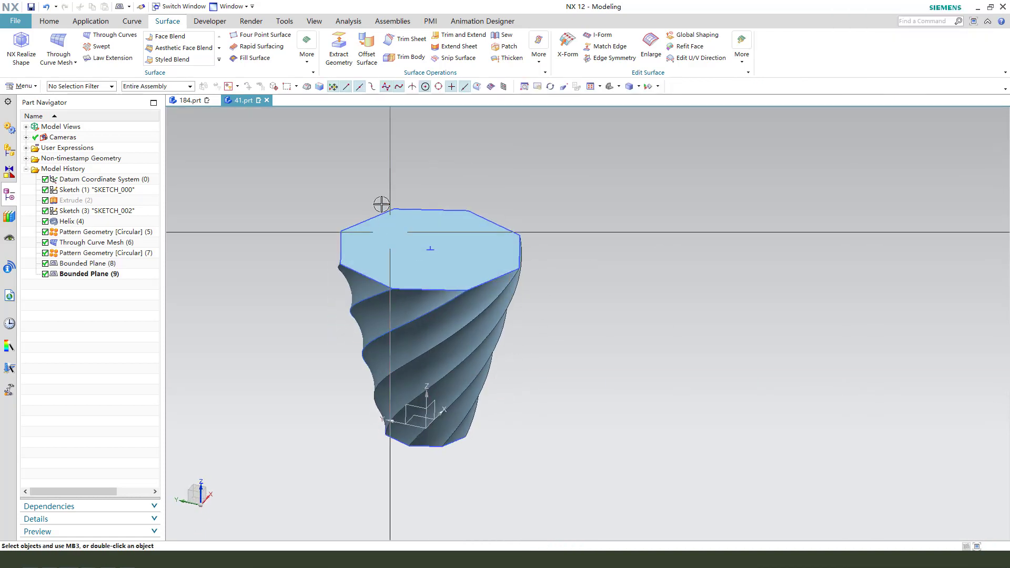
Step: Sew the top face as target with the cup wall sheets as tools into one body
left_click(508, 37)
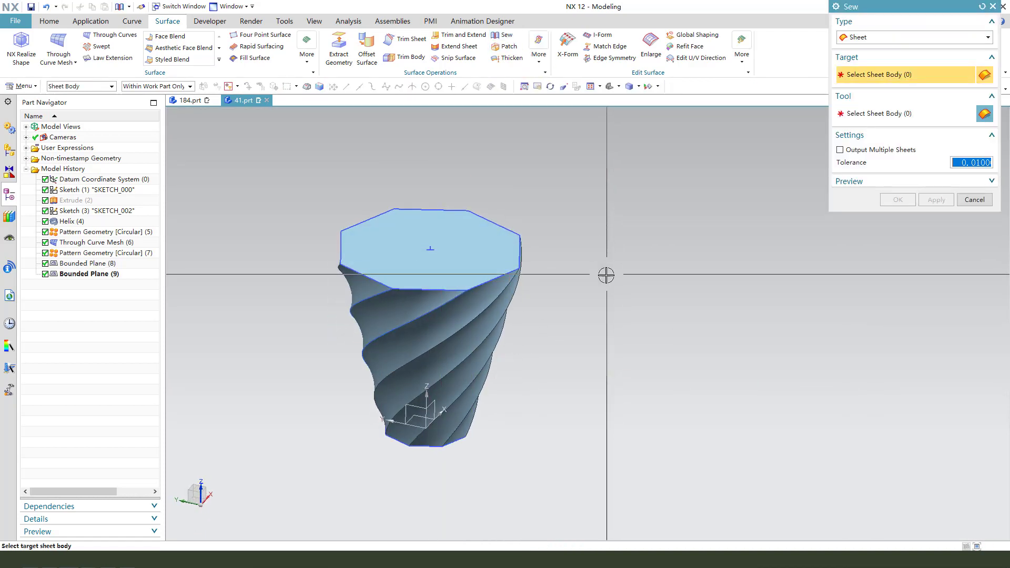
left_click(488, 253)
scroll(434, 219, "down", 2)
left_click_drag(300, 188, 561, 403)
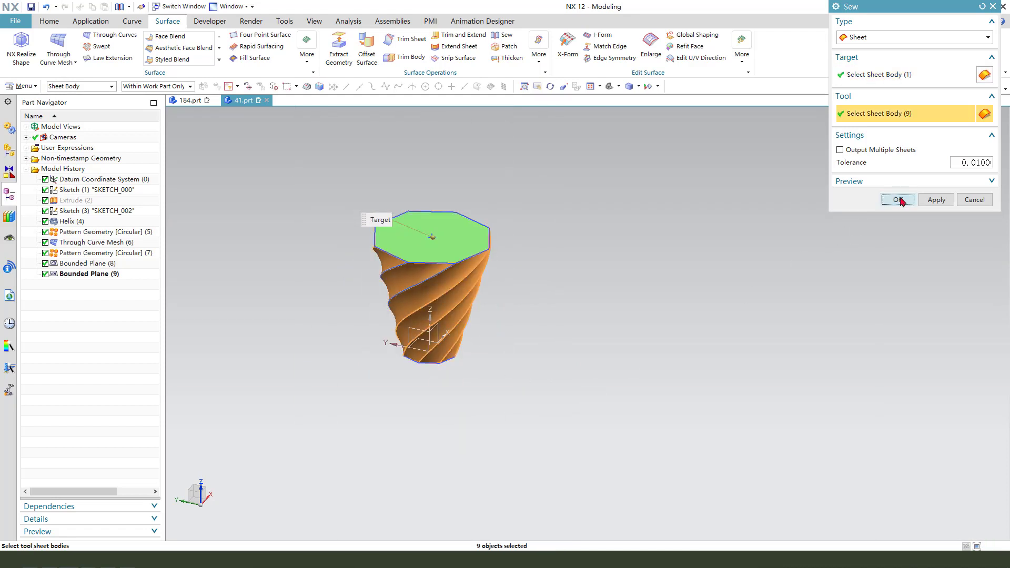
left_click(897, 199)
middle_click_drag(453, 275, 566, 304)
Step: Hide the construction curves and the leftover extrude sheet with Ctrl+B and Ctrl+Shift+B
key("ctrl+b")
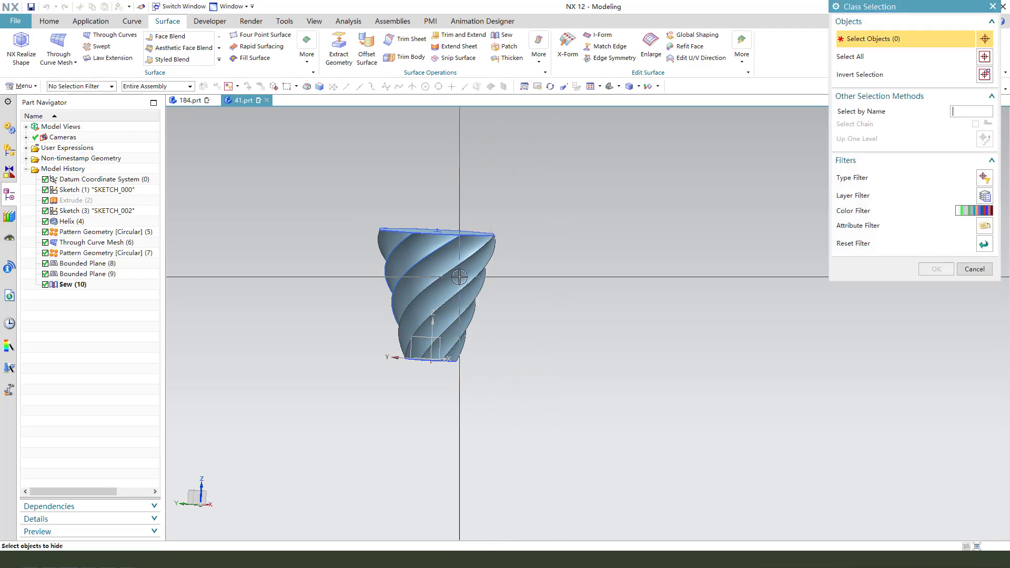
middle_click(548, 284)
key("ctrl+shift+b")
middle_click_drag(537, 316, 387, 226)
key("ctrl+b")
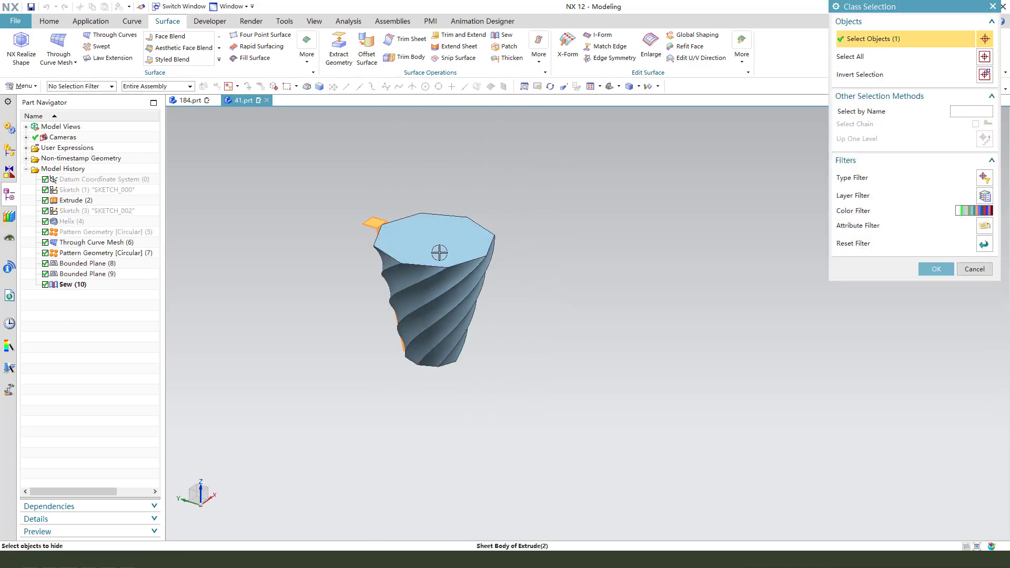
middle_click(482, 286)
middle_click_drag(482, 287, 487, 285)
left_click(48, 21)
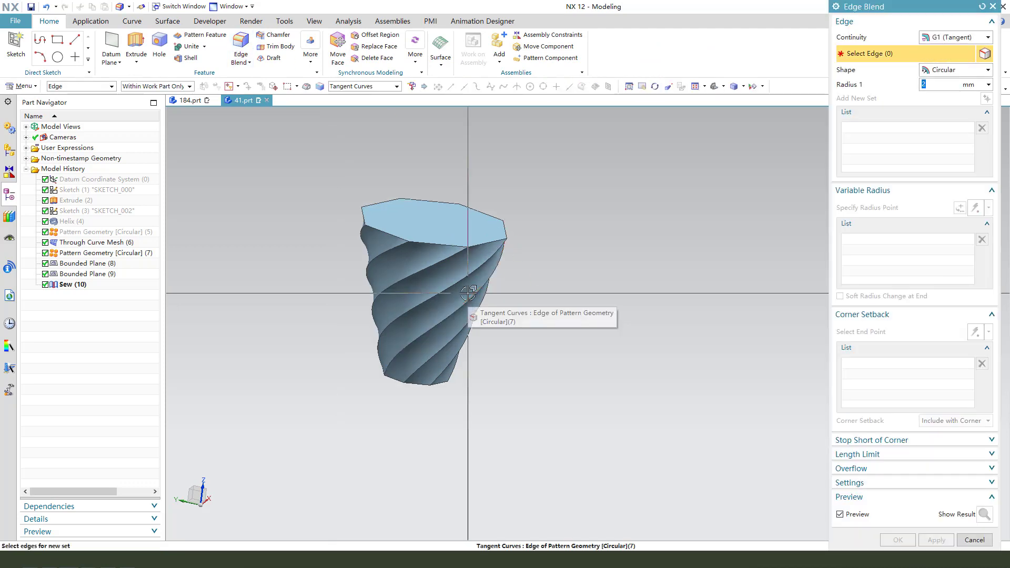
Step: Round the eight spiral rib edges with a 10 mm edge blend
middle_click_drag(476, 298, 487, 261)
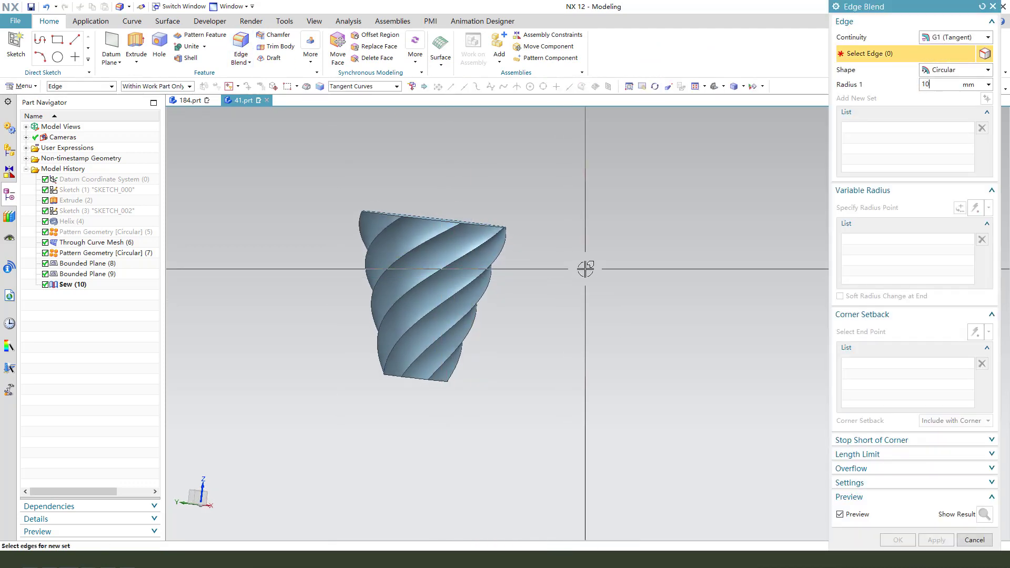
left_click(466, 263)
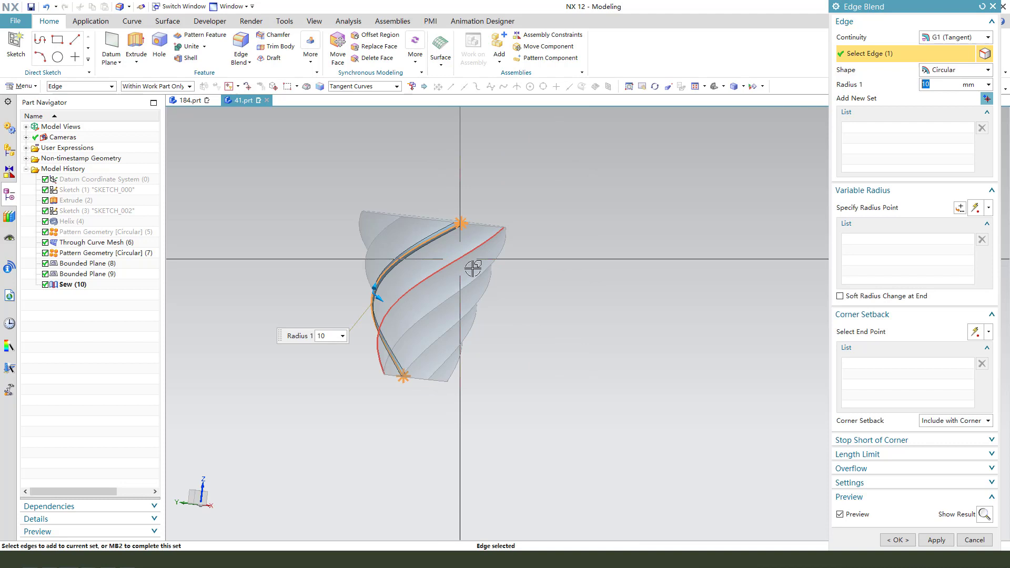
left_click(478, 275)
left_click(489, 293)
left_click(489, 293)
middle_click_drag(490, 293, 466, 282)
left_click(492, 322)
left_click(479, 300)
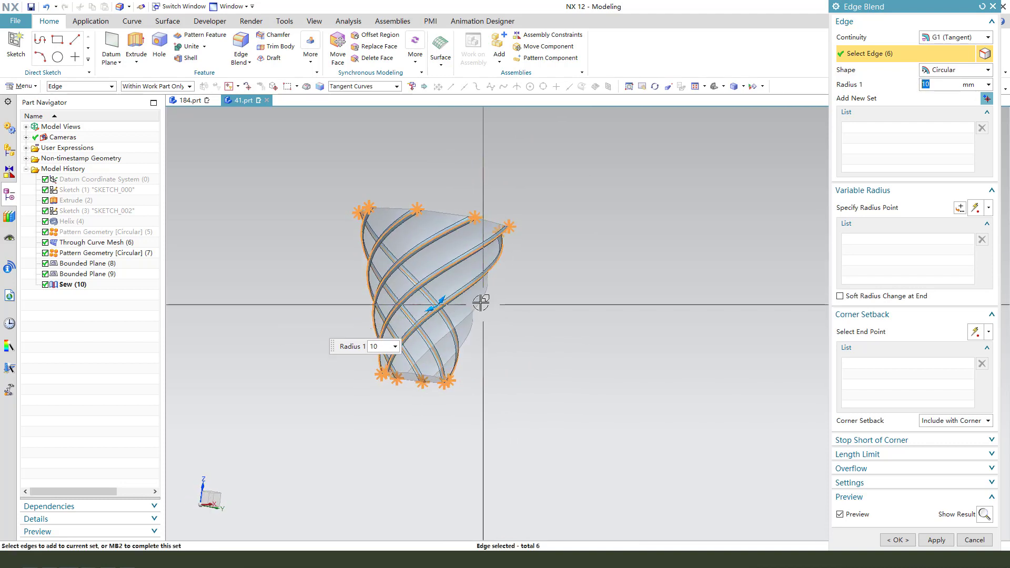
left_click(505, 316)
middle_click_drag(533, 335, 489, 294)
left_click(478, 289)
left_click(936, 540)
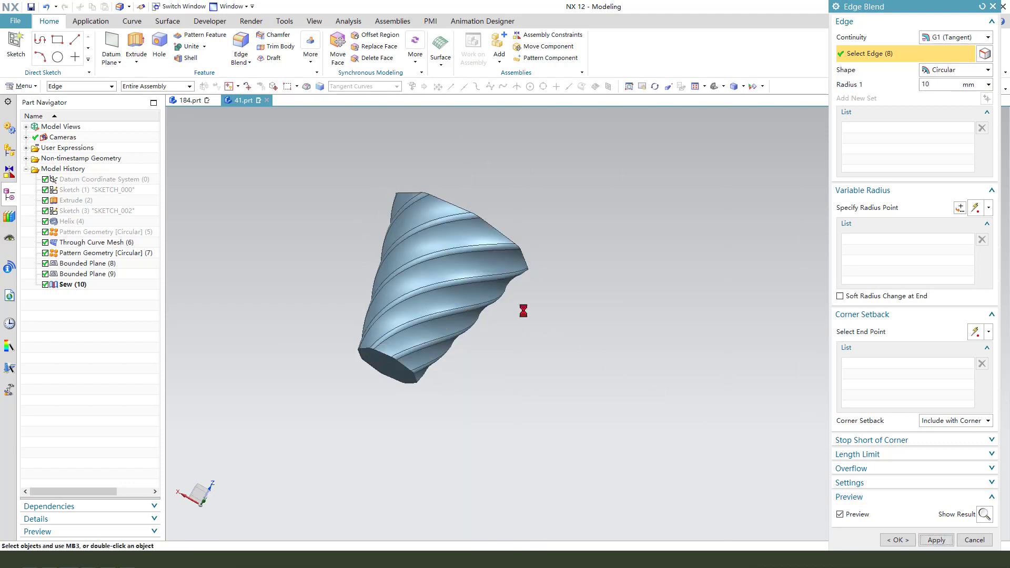
Step: Blend the cup's bottom edge loop at 5 mm radius
scroll(383, 378, "up", 3)
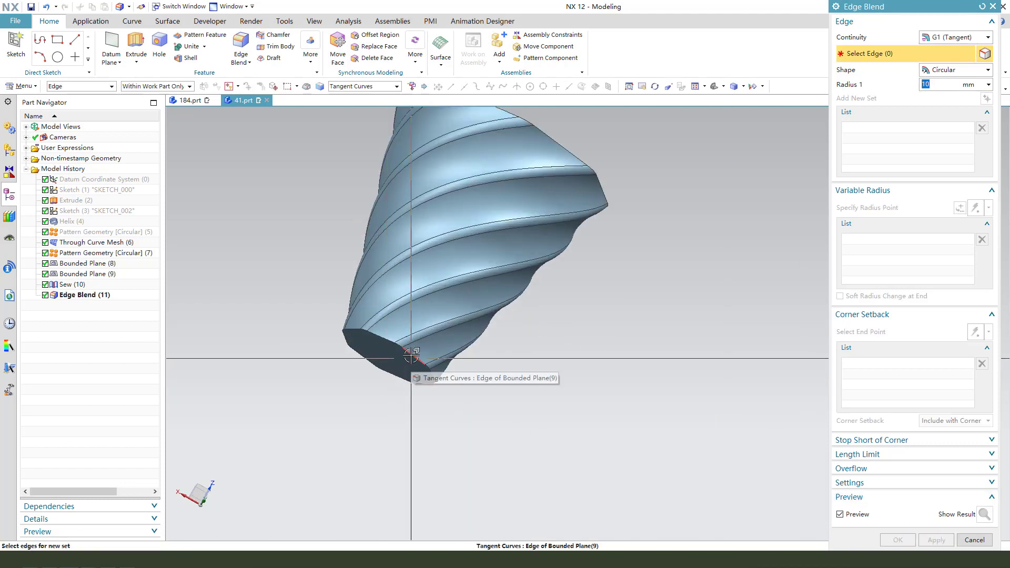
type("2")
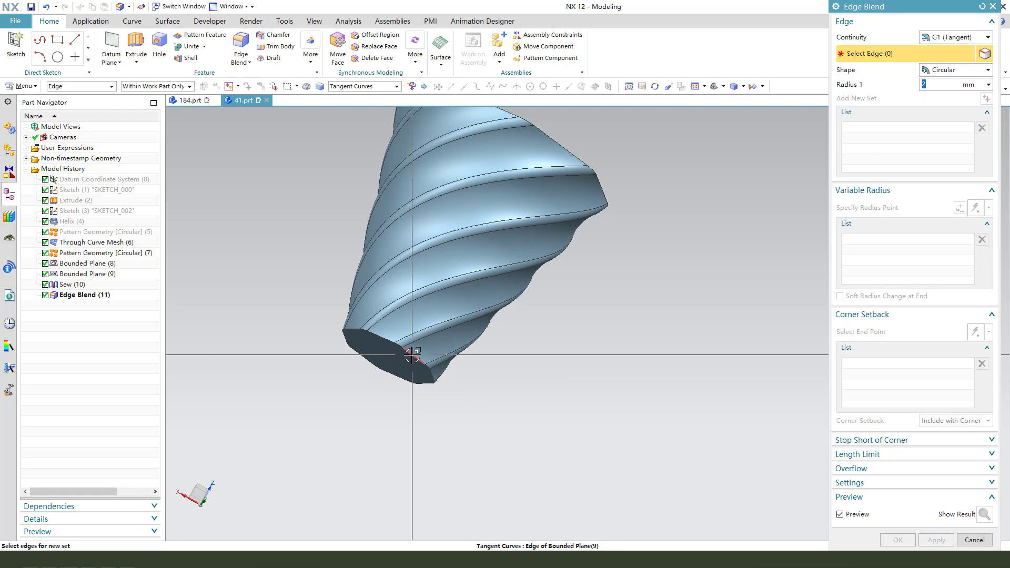
left_click(413, 355)
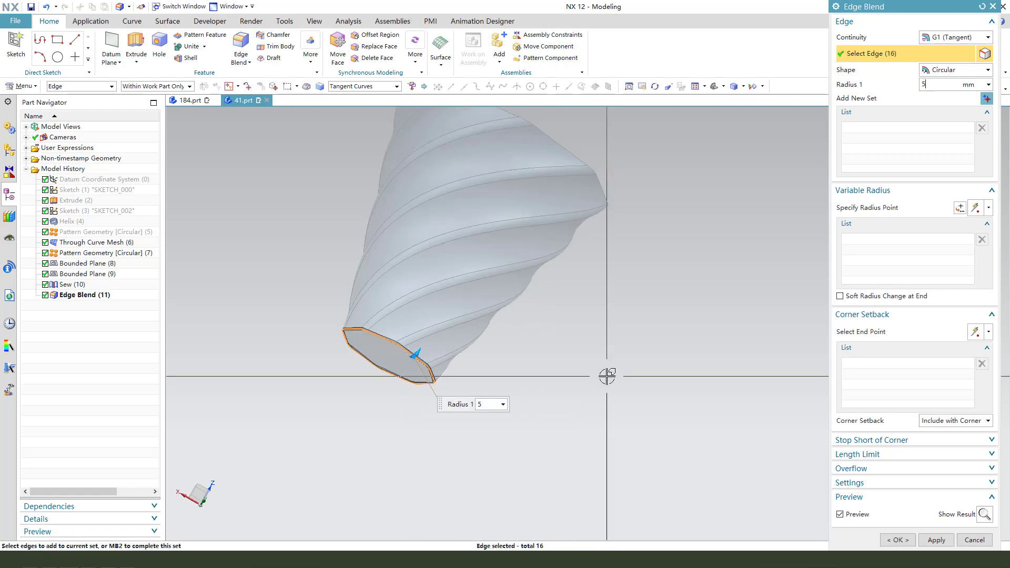
key("Return")
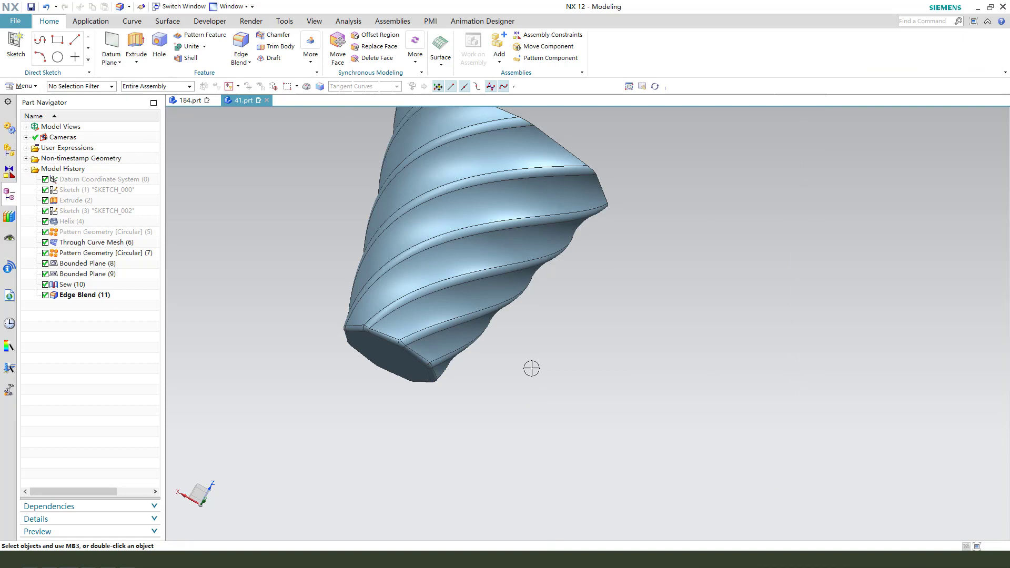
Step: Shell the cup to 2 mm thickness, removing the top face to leave it open
middle_click_drag(532, 367, 584, 263)
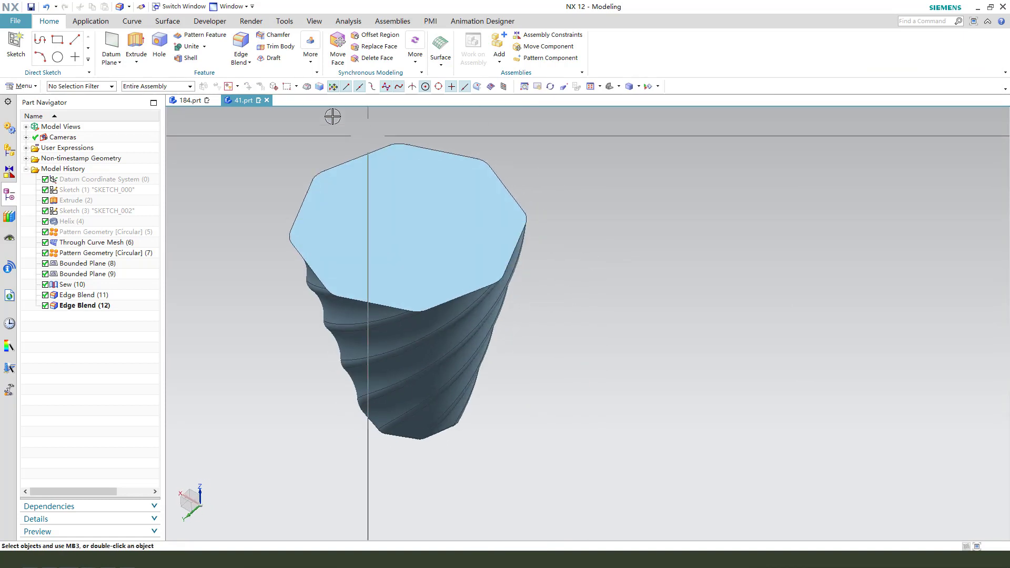
left_click(188, 58)
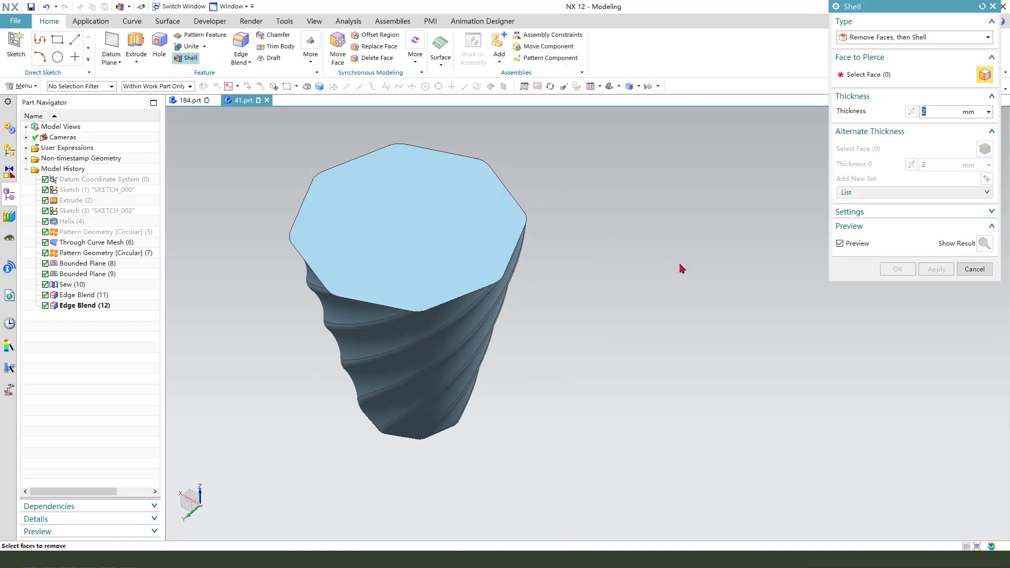
left_click(468, 223)
left_click(897, 269)
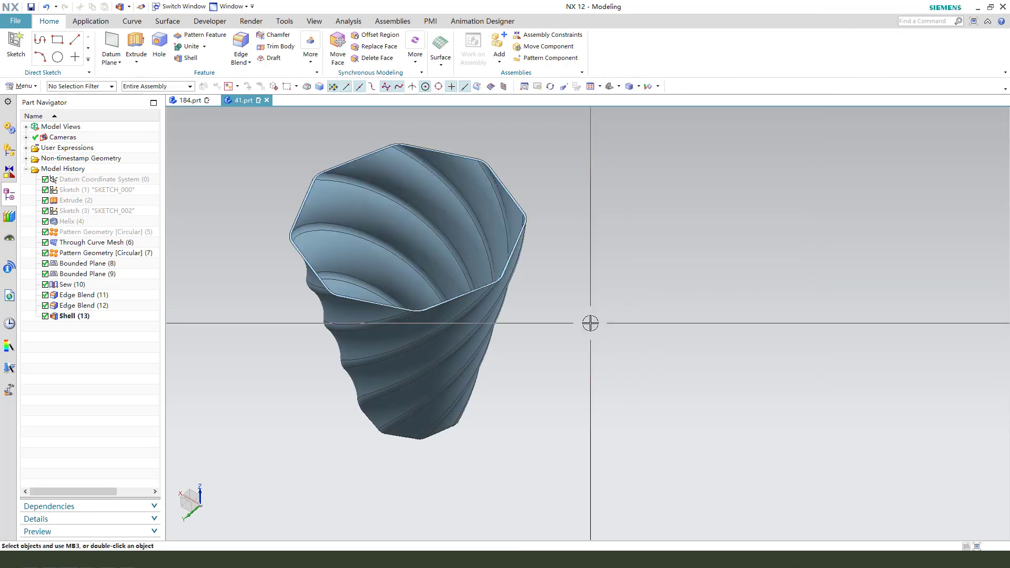
mouse_move(591, 322)
middle_mouse_down()
mouse_move(608, 262)
mouse_move(600, 311)
mouse_move(594, 303)
middle_mouse_up()
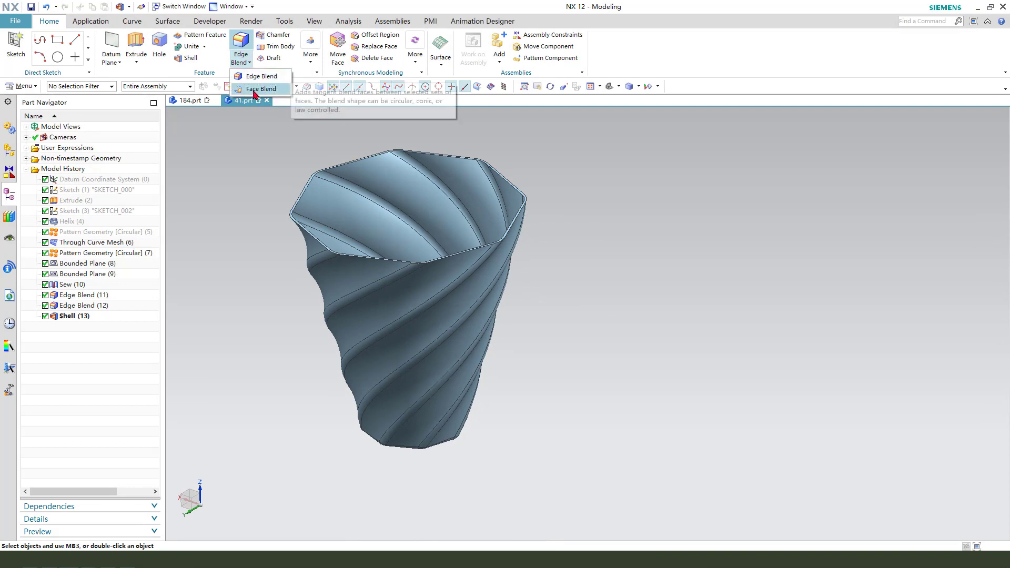
Step: Define a Three-face Face Blend using Tangent Faces: inner wall, outer wall, then the top rim as middle face
left_click(258, 89)
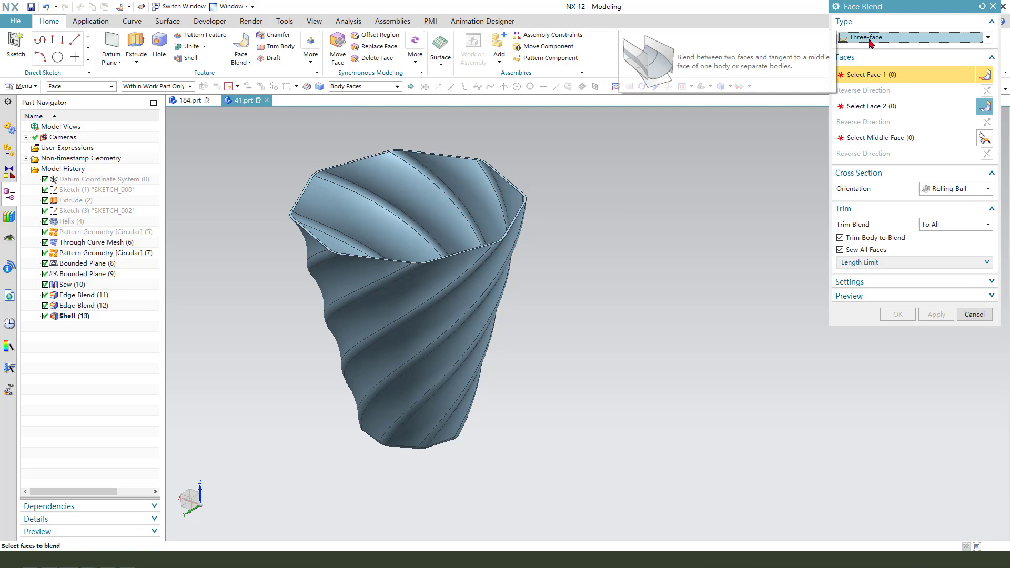
left_click(353, 87)
left_click(352, 108)
middle_click_drag(436, 126, 560, 185)
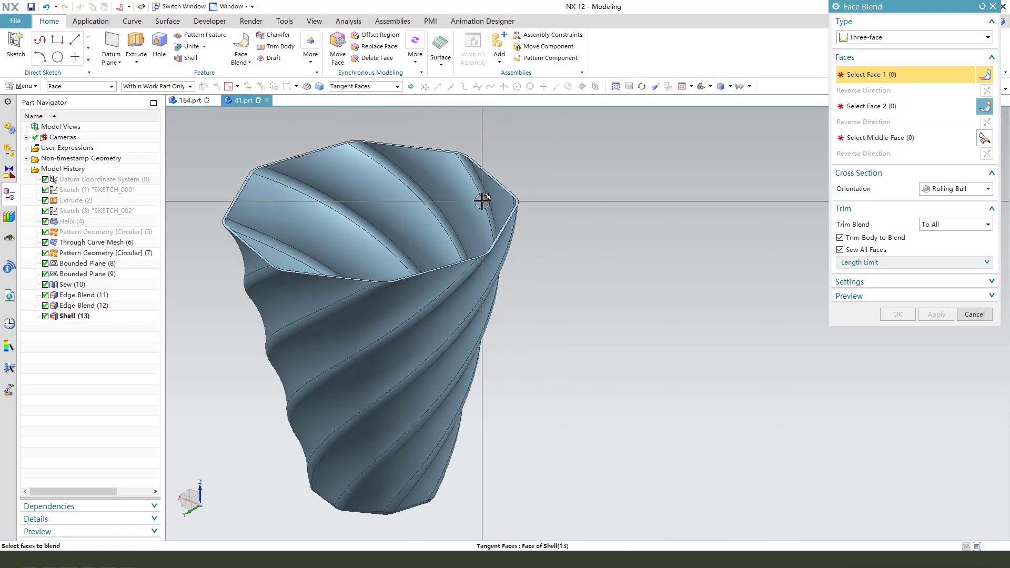
left_click(497, 207)
middle_click_drag(614, 231, 544, 232)
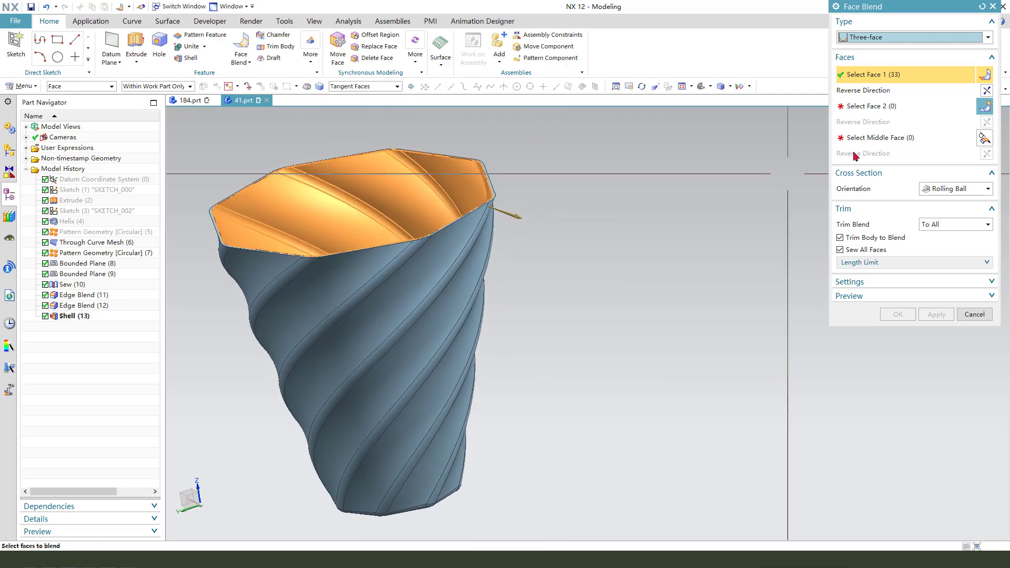
left_click(873, 105)
left_click(466, 231)
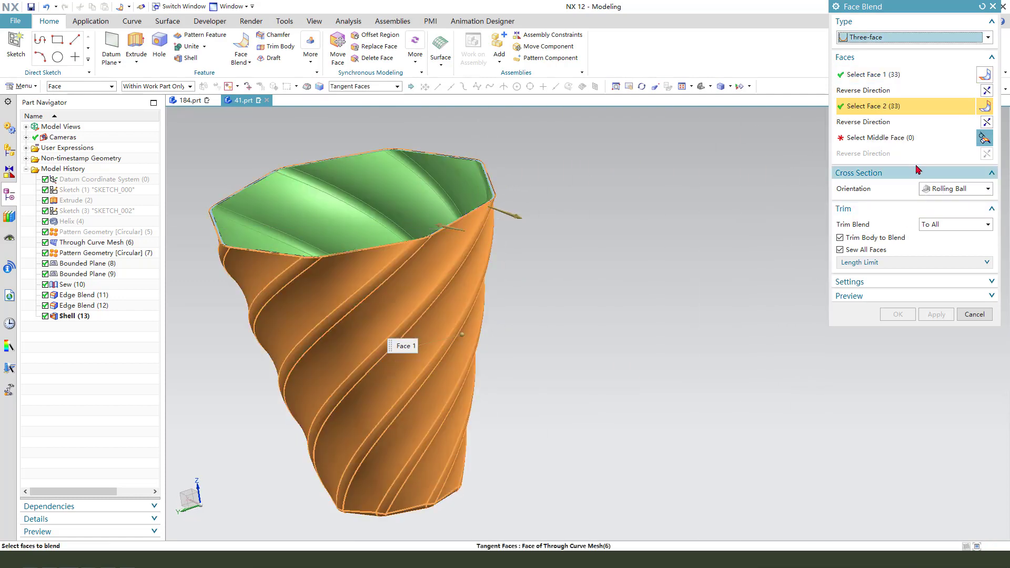
scroll(484, 157, "up", 3)
scroll(484, 157, "up", 2)
left_click(489, 176)
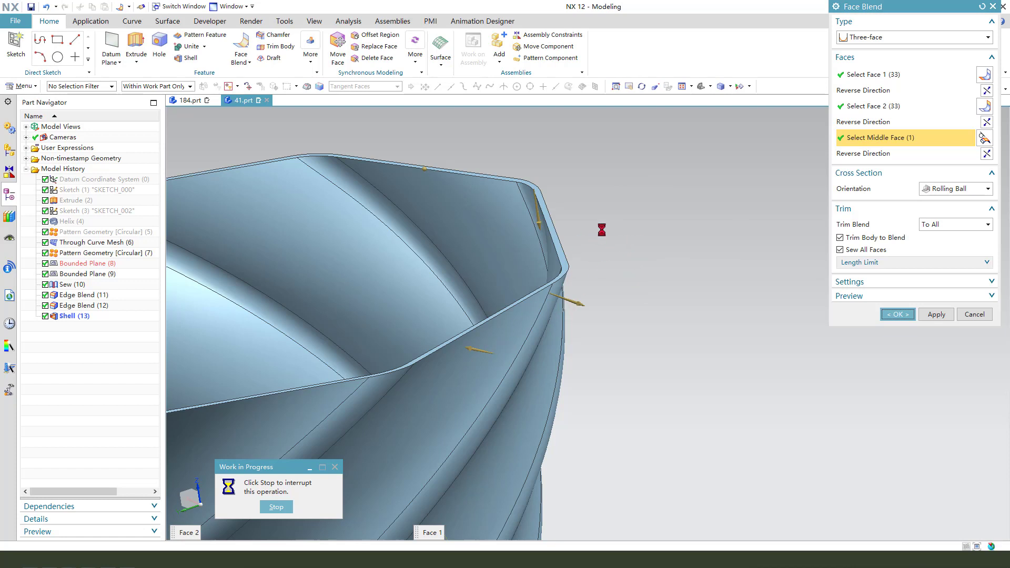
Step: Dismiss the 'Unable to attach Blends' error, stop the calculation, and cancel the Face Blend
left_click(505, 293)
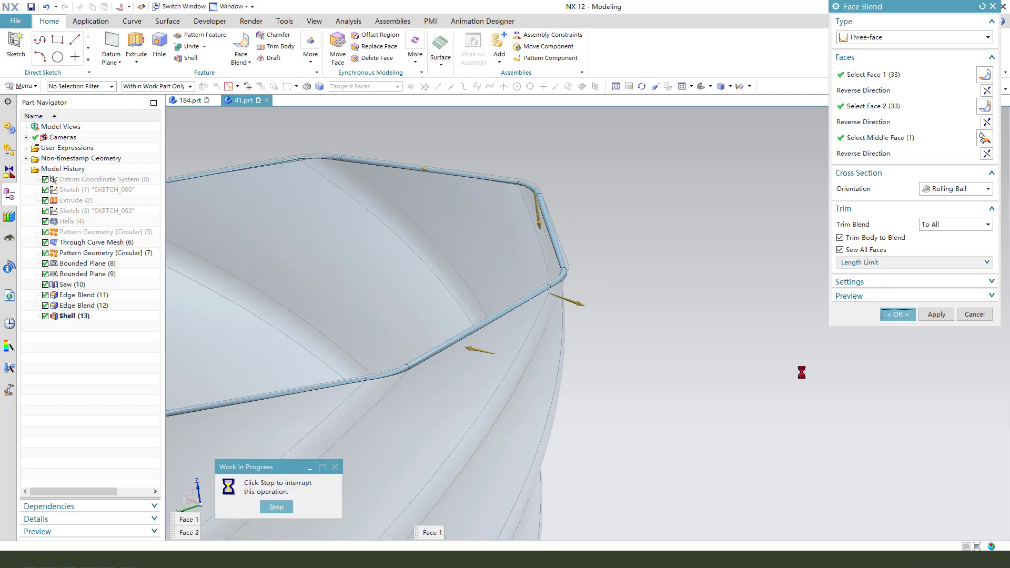
left_click(276, 506)
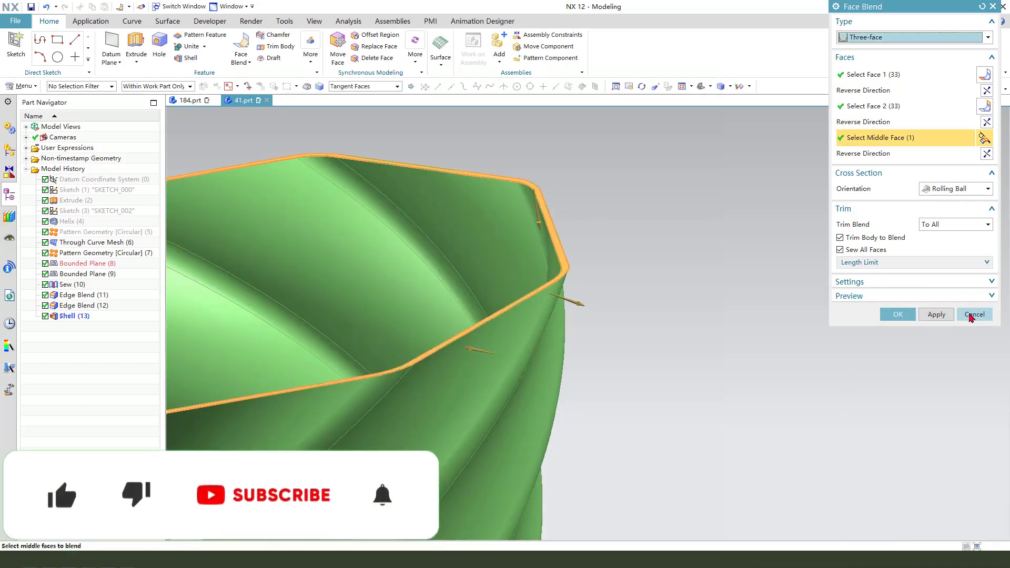
left_click(973, 315)
scroll(651, 196, "down", 3)
middle_click_drag(651, 196, 553, 247)
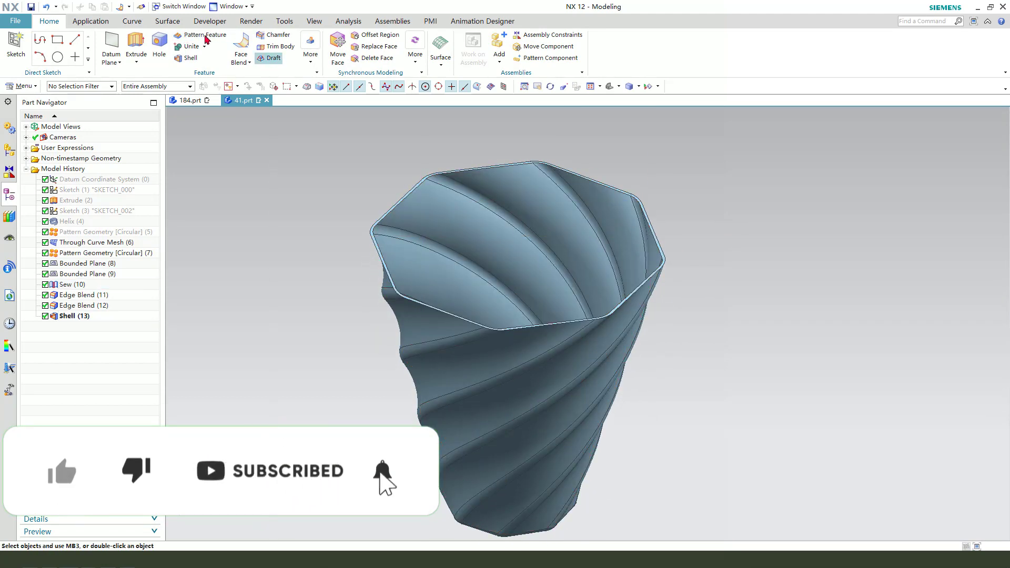
Step: Switch to Edge Blend and round both rim tangent edge chains (32 edges) at 1 mm
left_click(249, 62)
left_click(264, 80)
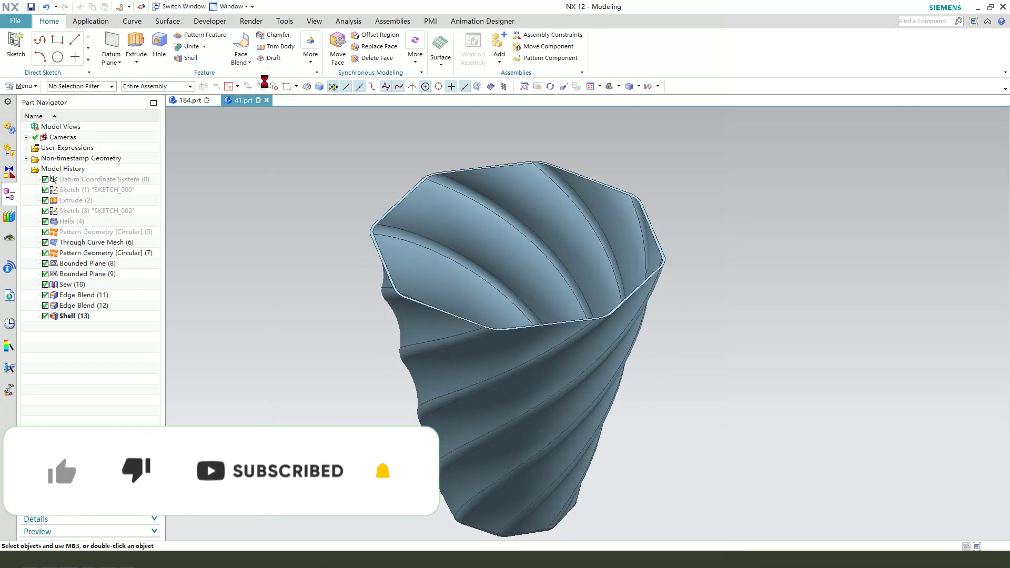
scroll(707, 246, "up", 2)
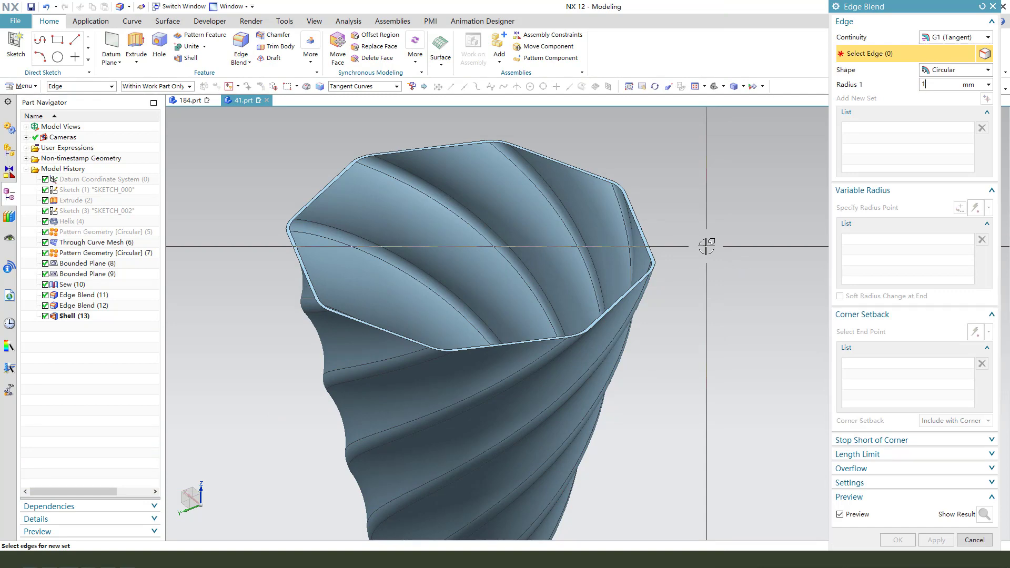
scroll(620, 147, "up", 3)
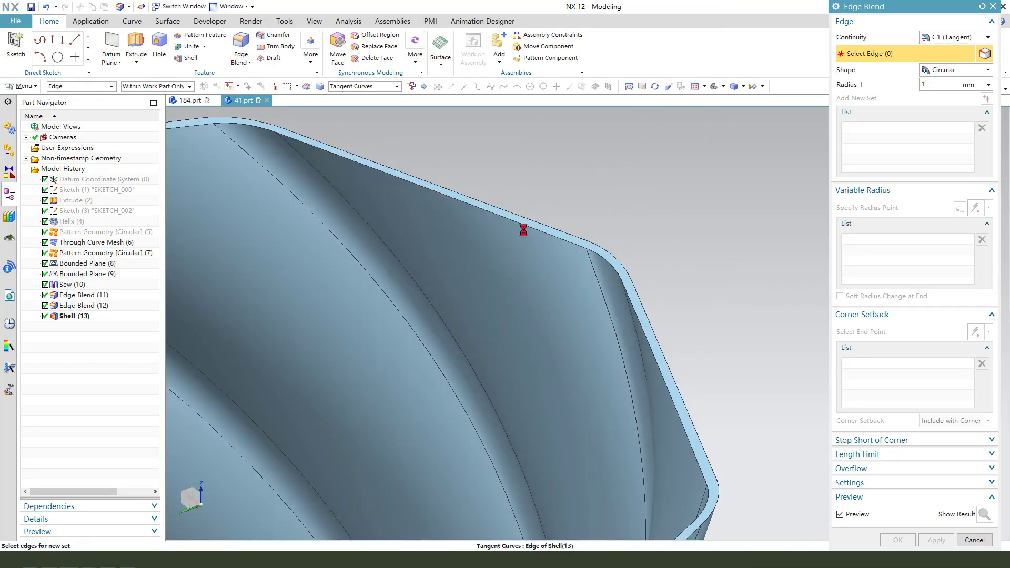
left_click(522, 228)
left_click(604, 235)
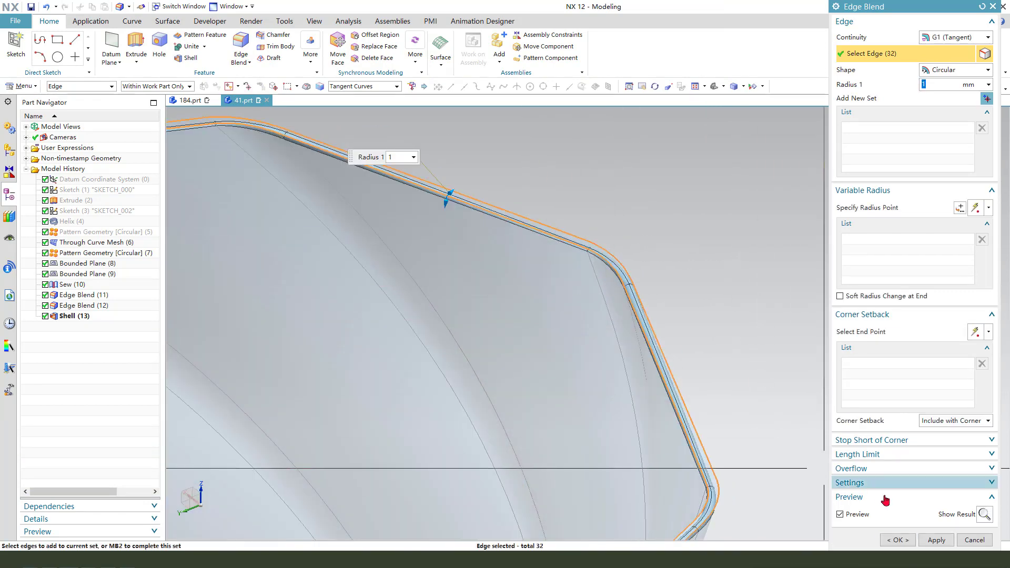
left_click(907, 541)
scroll(634, 214, "down", 2)
middle_click_drag(634, 214, 526, 225)
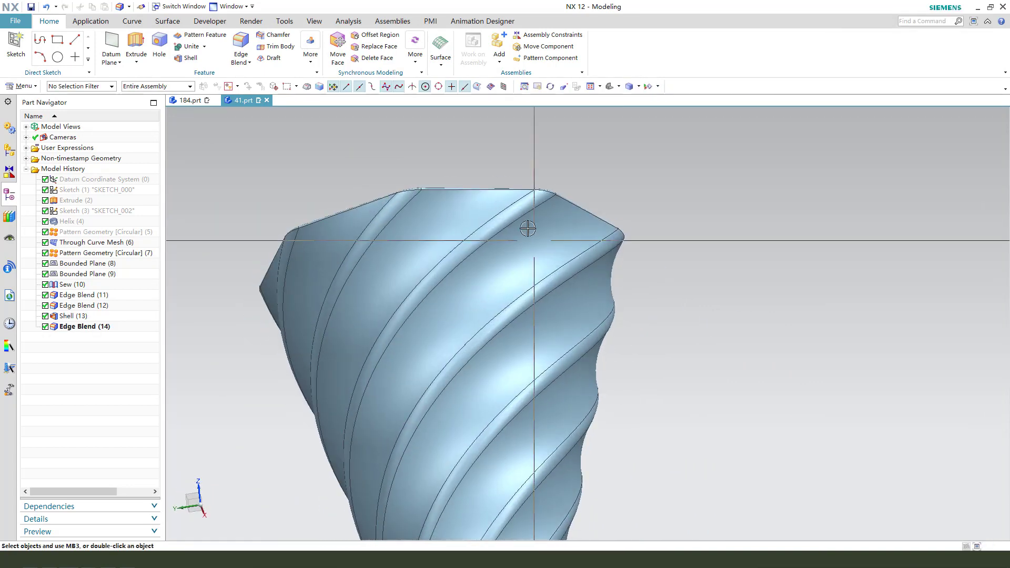
middle_click_drag(505, 337, 526, 351)
Step: Change the cup body's colour to yellow through Object Display (Ctrl+J)
right_click_drag(658, 354, 650, 396)
key("ctrl+j")
left_click(531, 300)
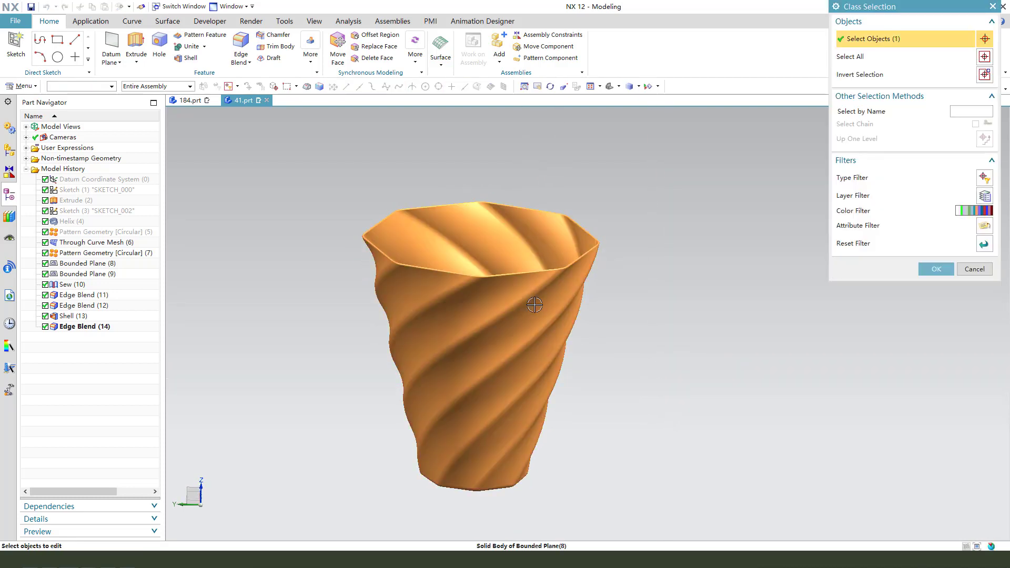
left_click(933, 266)
left_click(971, 74)
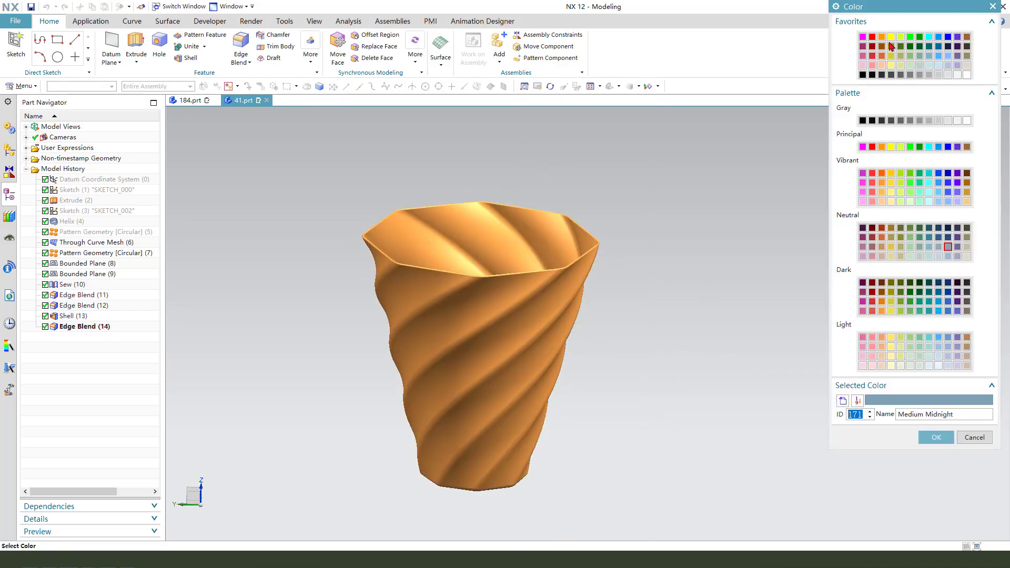
double_click(891, 37)
middle_click(670, 399)
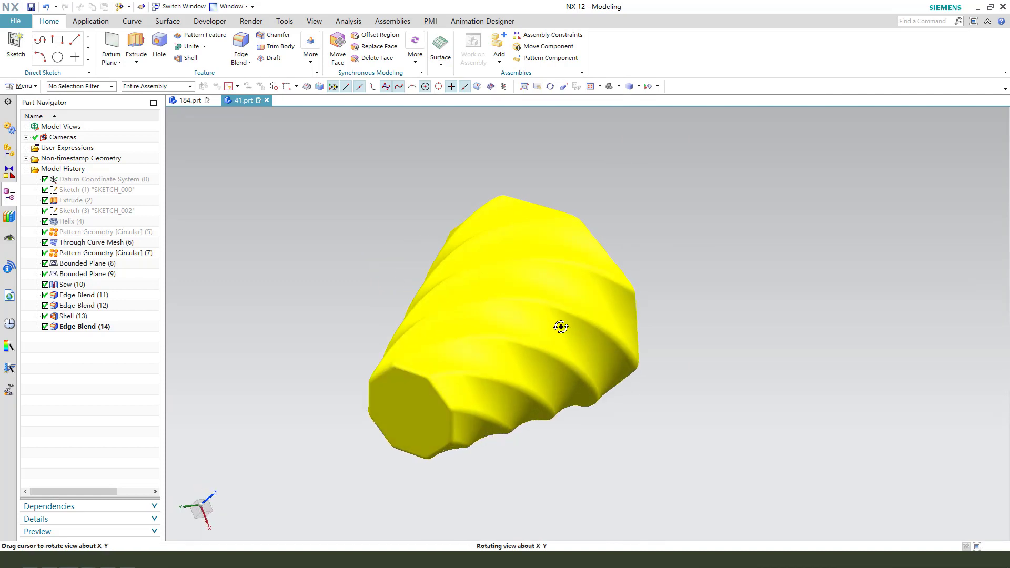